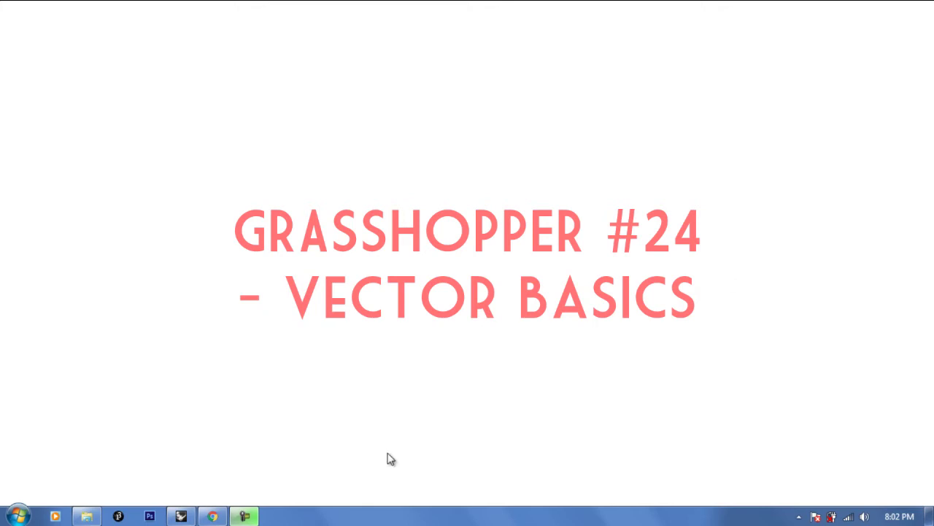
Switch to Rhino with the Grasshopper window open and look through the available Vector components
left_click(181, 516)
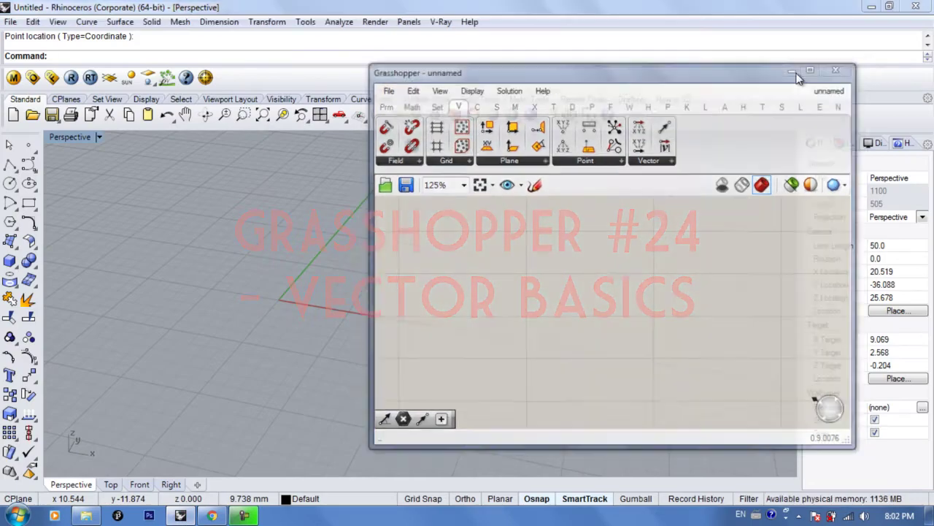
left_click(794, 69)
right_click_drag(456, 232, 317, 386)
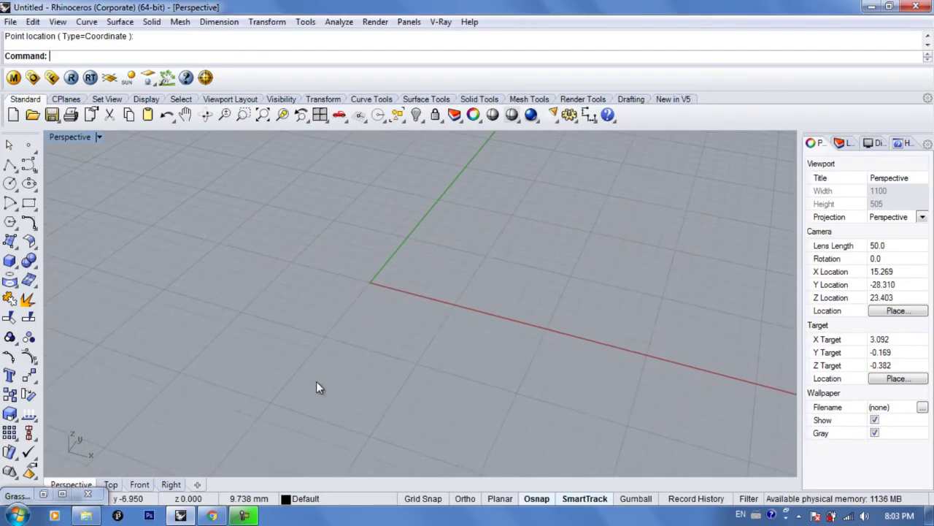
left_click(44, 494)
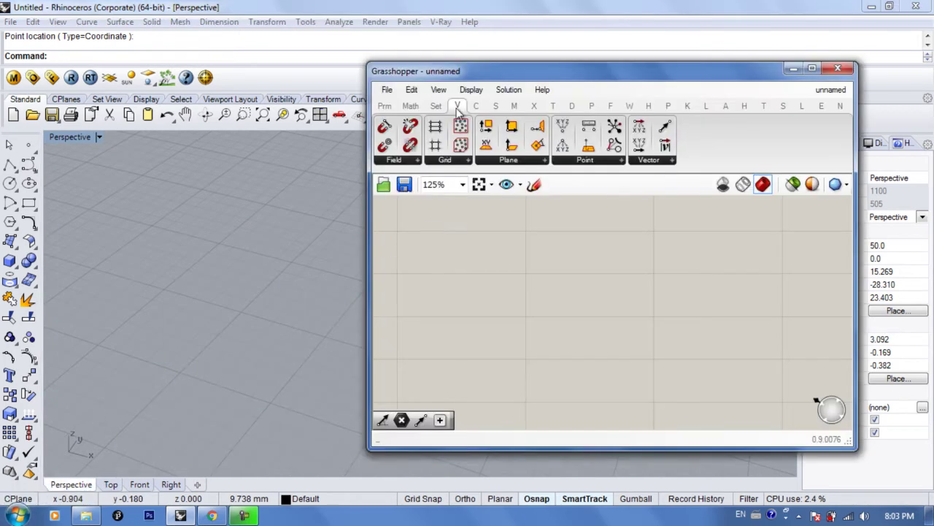
mouse_move(457, 106)
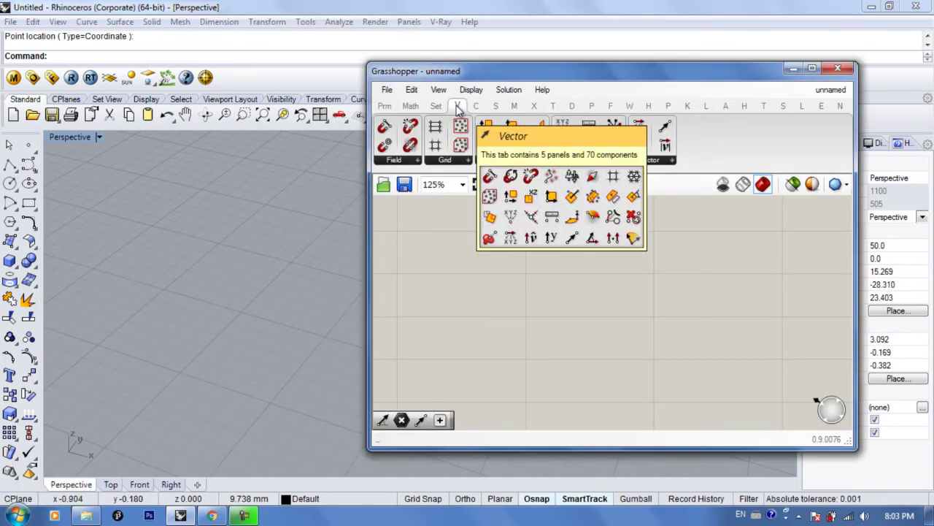
left_click(660, 165)
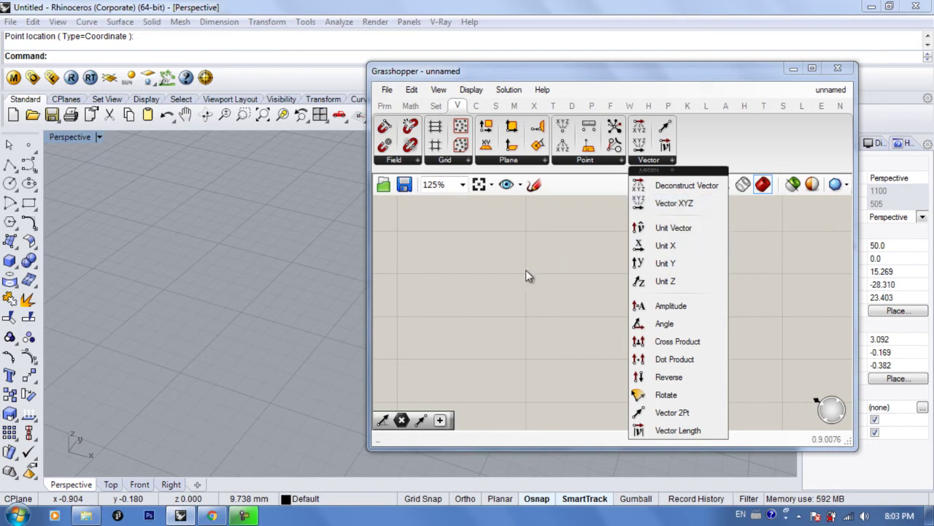
left_click(415, 307)
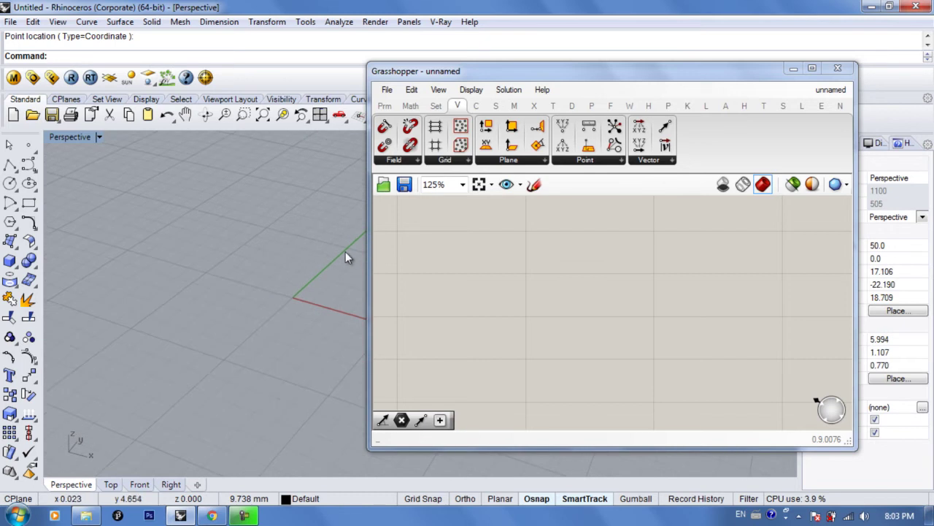
right_click_drag(308, 249, 287, 274)
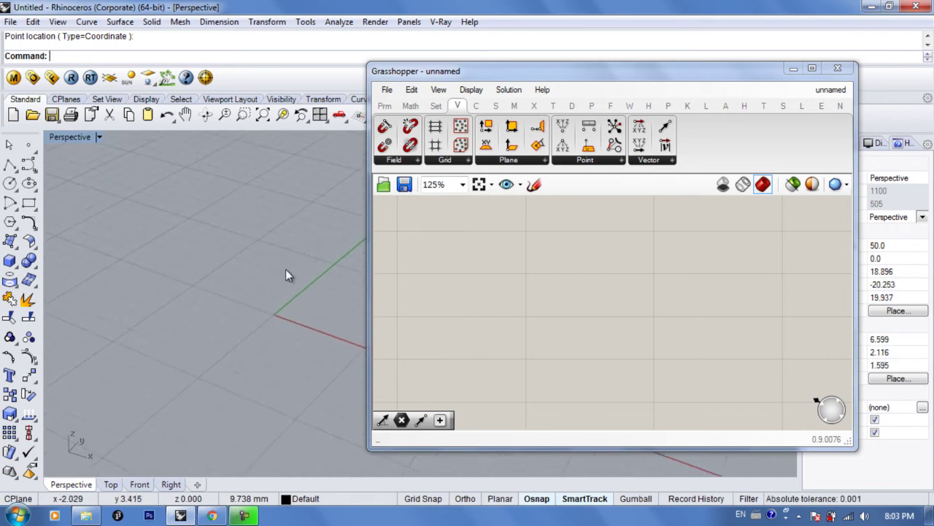
Add a Construct Point component to the Grasshopper canvas and place a copy of it directly below
double_click(568, 285)
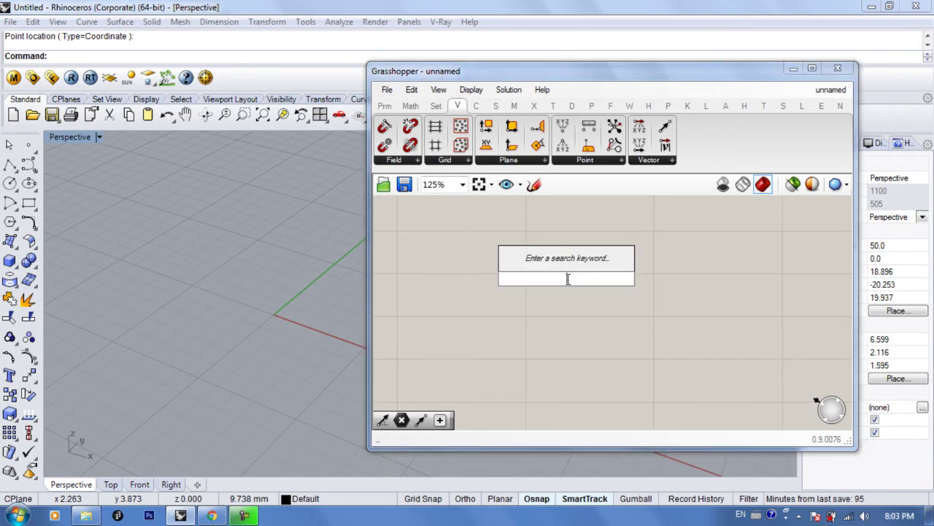
type("co")
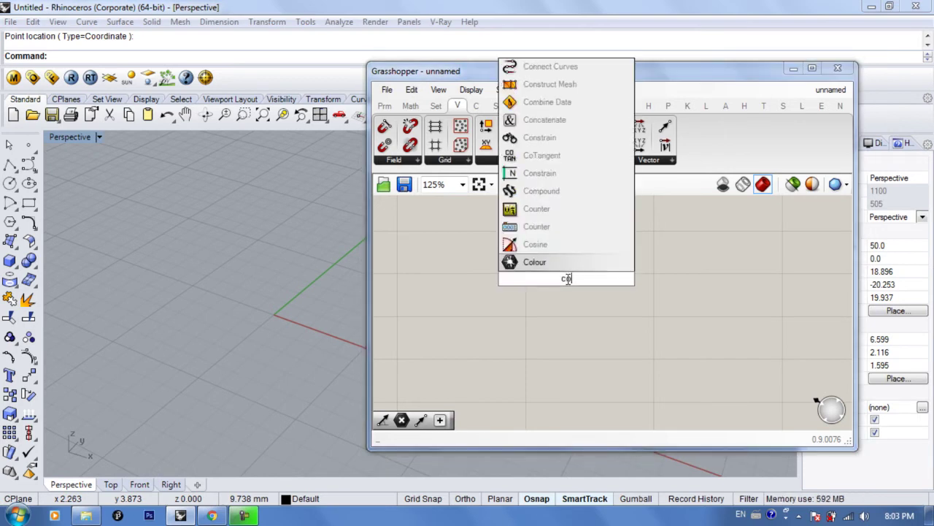
type("nst point")
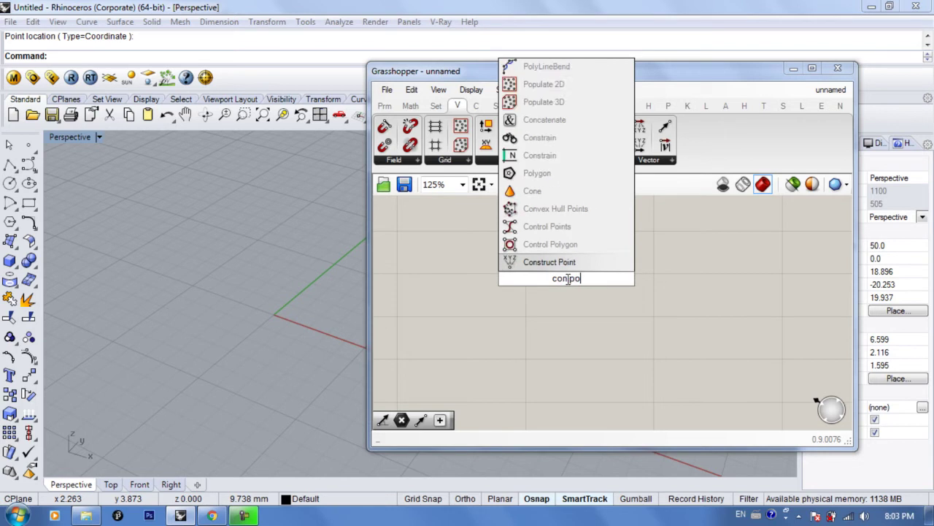
key("Return")
left_click_drag(564, 280, 566, 380)
right_click_drag(508, 369, 535, 291)
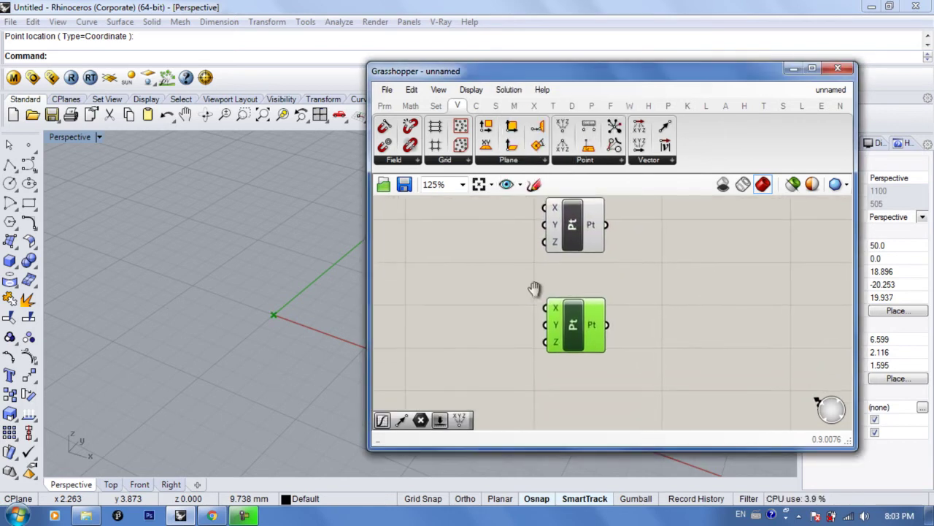
right_click_drag(261, 343, 281, 291)
scroll(292, 314, "up", 4)
right_click_drag(287, 323, 267, 345, "shift")
right_click_drag(600, 323, 575, 336)
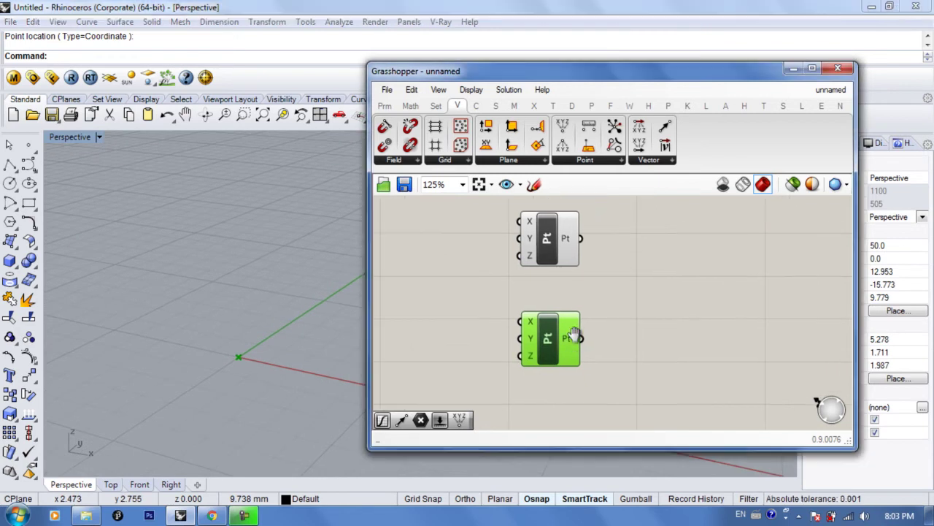
right_click_drag(245, 318, 256, 329)
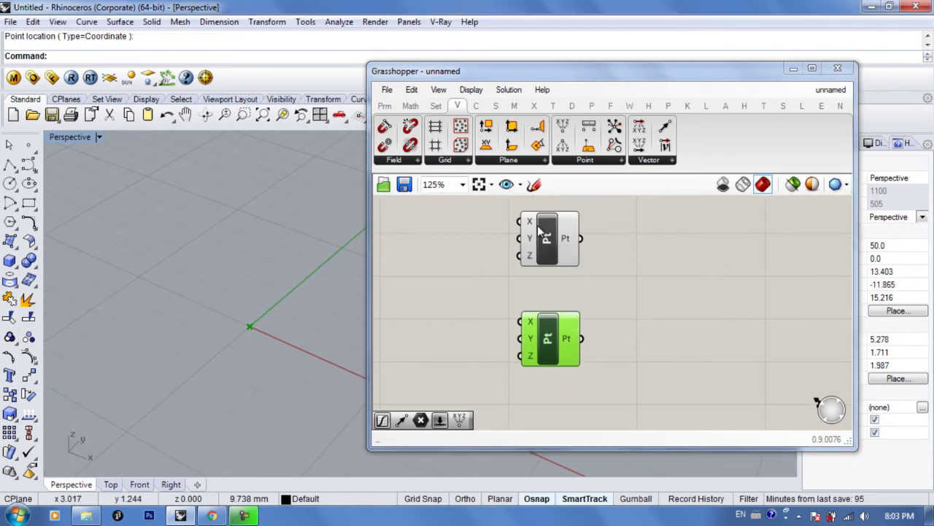
Create a number slider with value 10 and wire it to the X, Y and Z inputs of the lower Construct Point
right_click_drag(524, 296, 595, 259)
double_click(507, 319)
type("10")
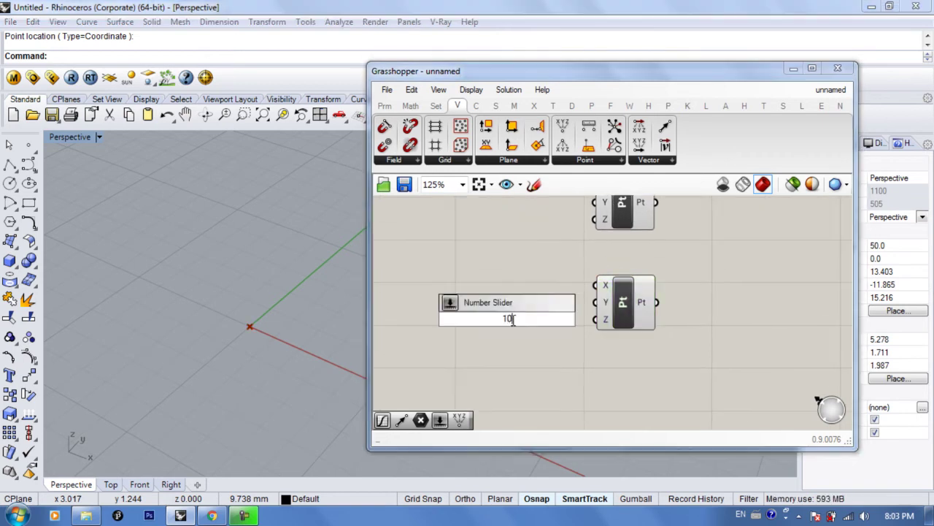
key("Return")
left_click_drag(524, 309, 599, 321)
mouse_move(286, 321)
right_mouse_down()
mouse_move(284, 292)
mouse_move(294, 326)
mouse_move(215, 339)
mouse_move(229, 311)
mouse_move(276, 345)
right_mouse_up()
right_click_drag(696, 289, 619, 331)
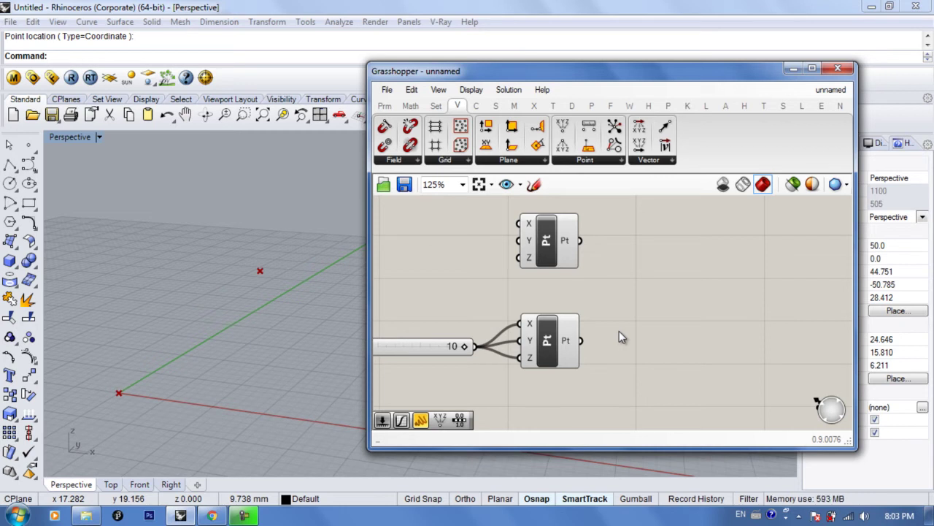
Add a Vector 2Pt component beside the two Construct Point components and check its A and B input descriptions
double_click(686, 278)
type("vecto")
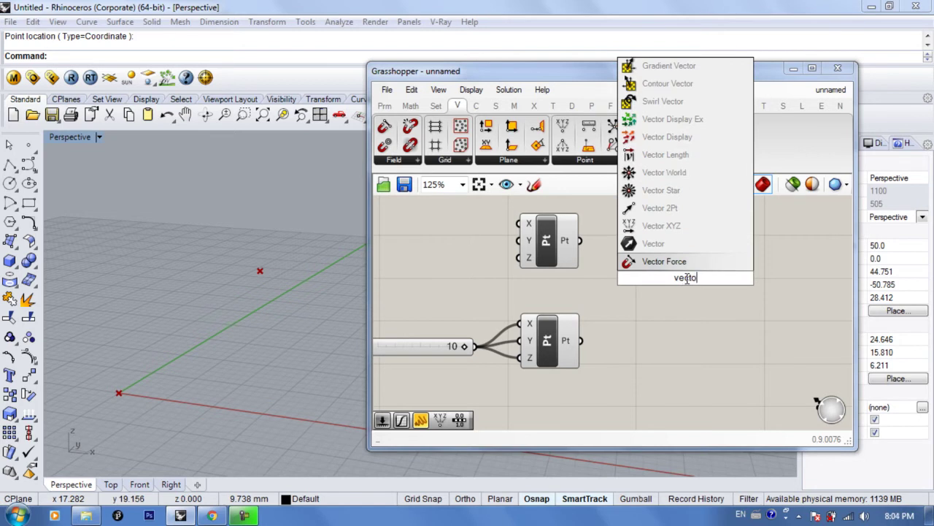
left_click(686, 210)
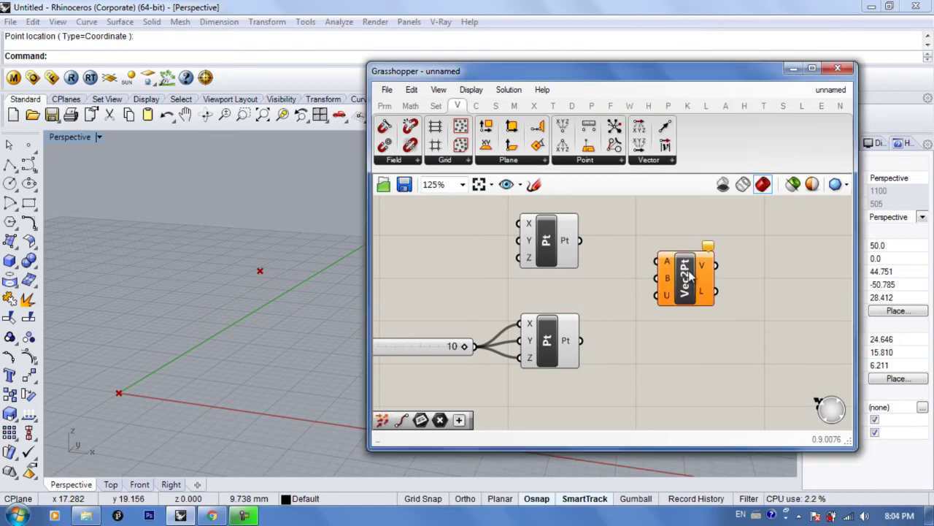
mouse_move(688, 273)
left_mouse_down()
mouse_move(693, 265)
mouse_move(693, 278)
left_mouse_up()
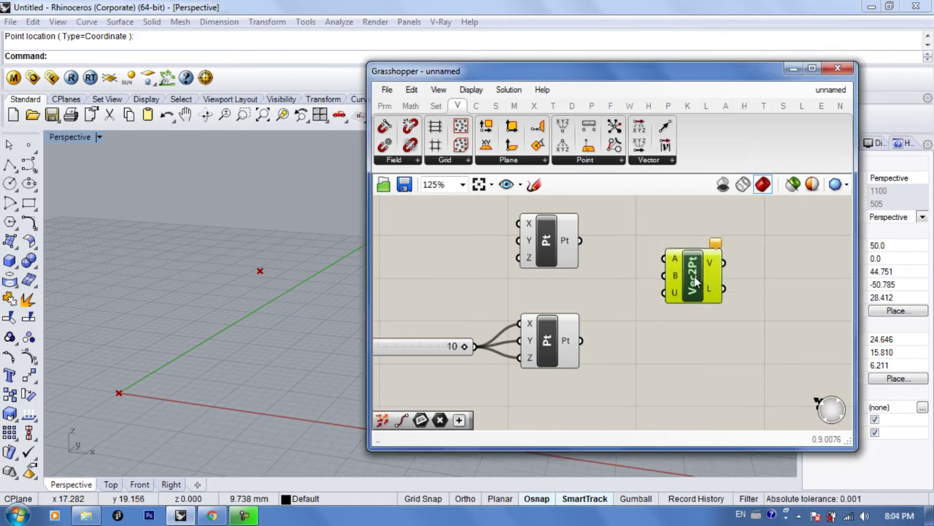
mouse_move(678, 264)
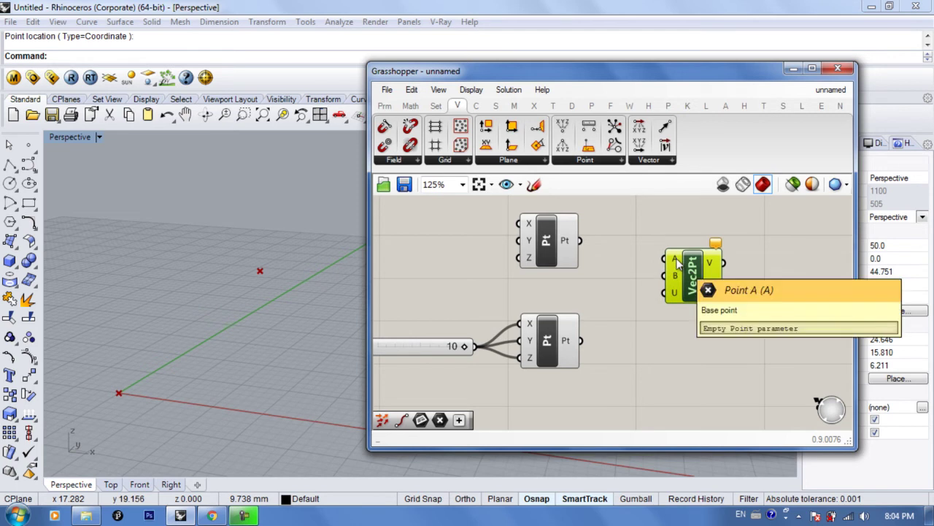
mouse_move(675, 281)
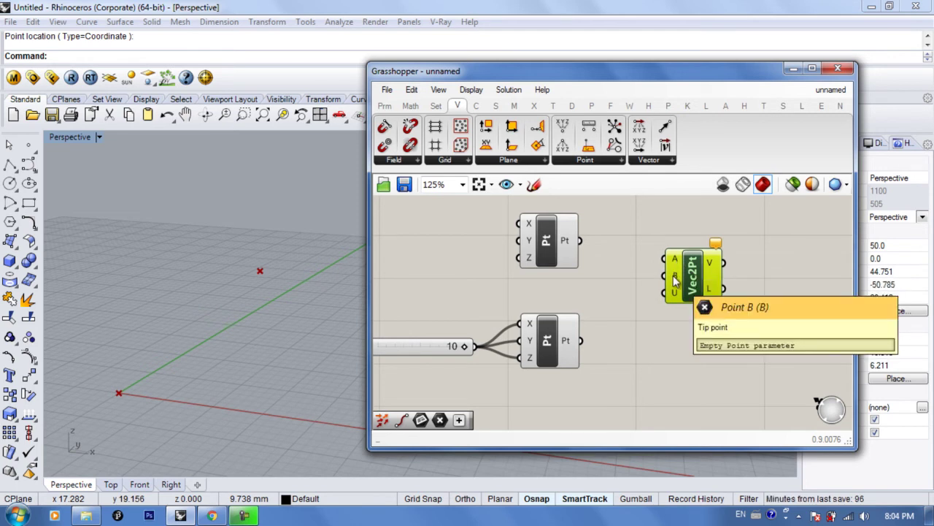
Wire the upper Construct Point to input A of Vector 2Pt and the lower one to input B, and tidy the layout
left_click_drag(581, 240, 664, 259)
left_click_drag(587, 346, 662, 276)
left_click_drag(543, 248, 518, 248)
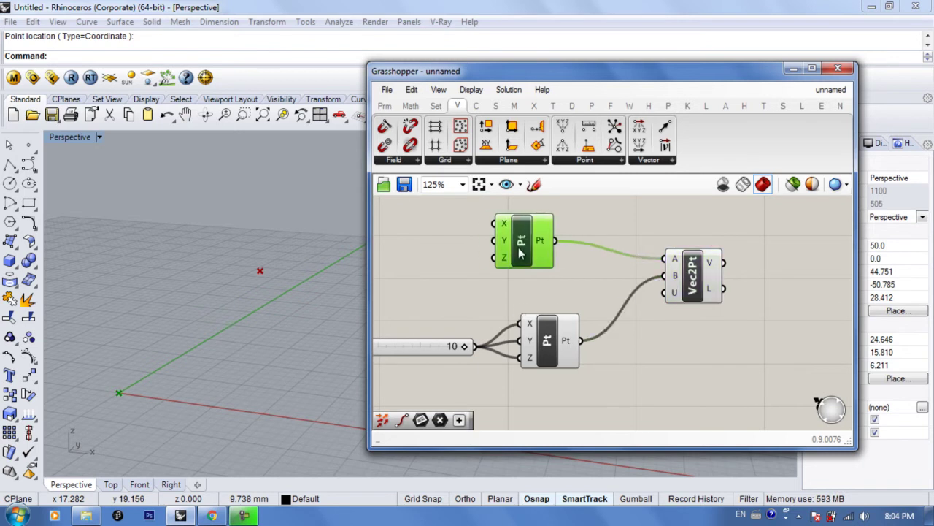
right_click_drag(634, 280, 609, 272)
left_click_drag(659, 270, 665, 273)
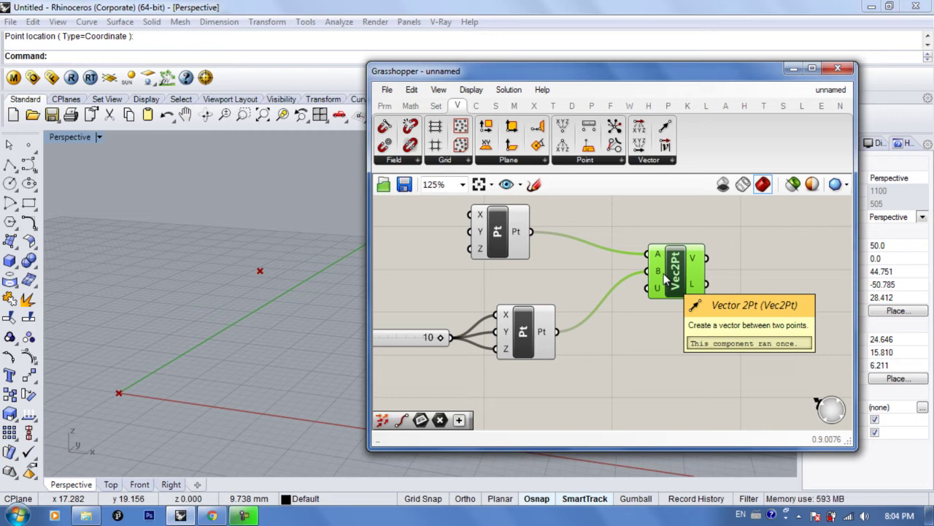
right_click_drag(758, 261, 694, 286)
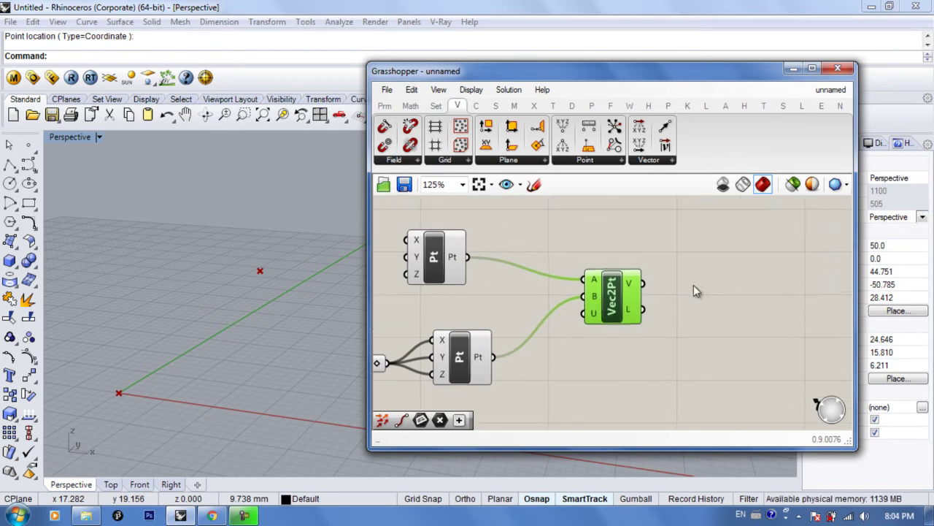
Add a Vector Display component up and to the right of the Vector 2Pt component
double_click(735, 260)
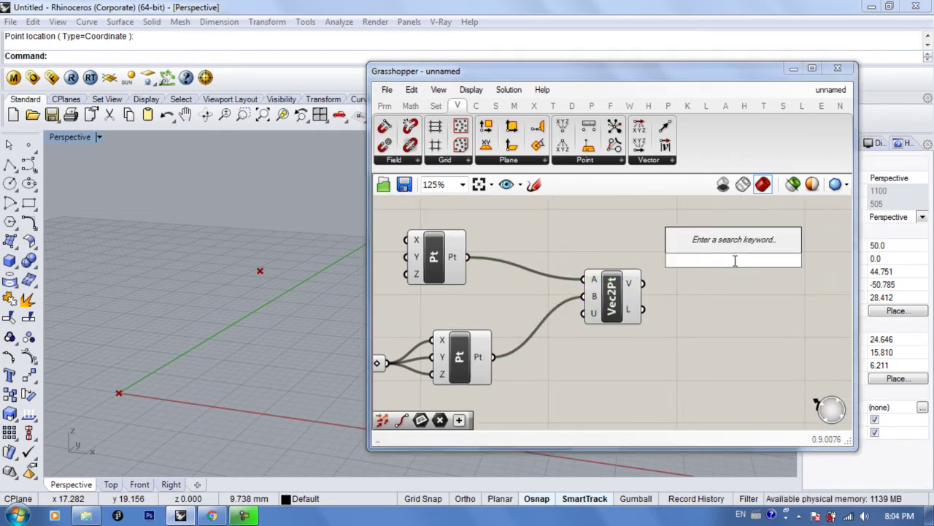
type("vec")
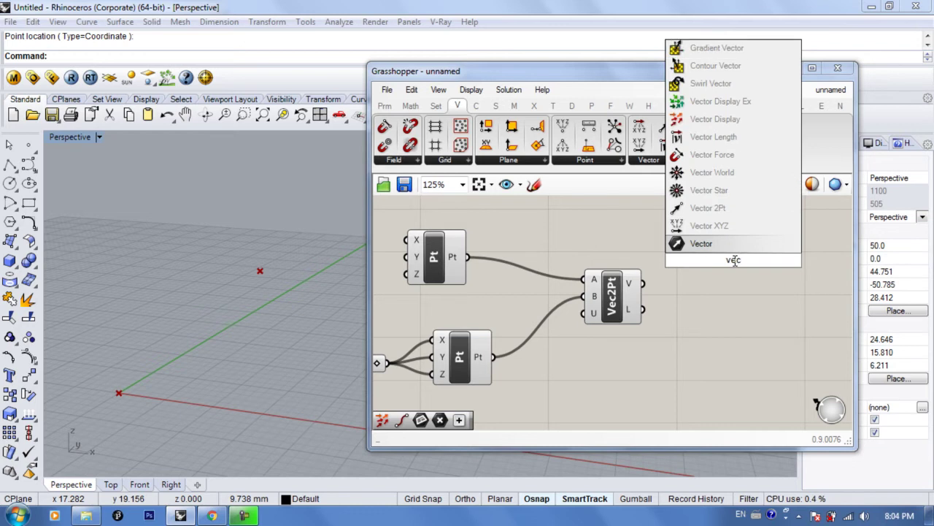
left_click(715, 119)
left_click_drag(739, 254, 730, 235)
right_click_drag(729, 250, 730, 268)
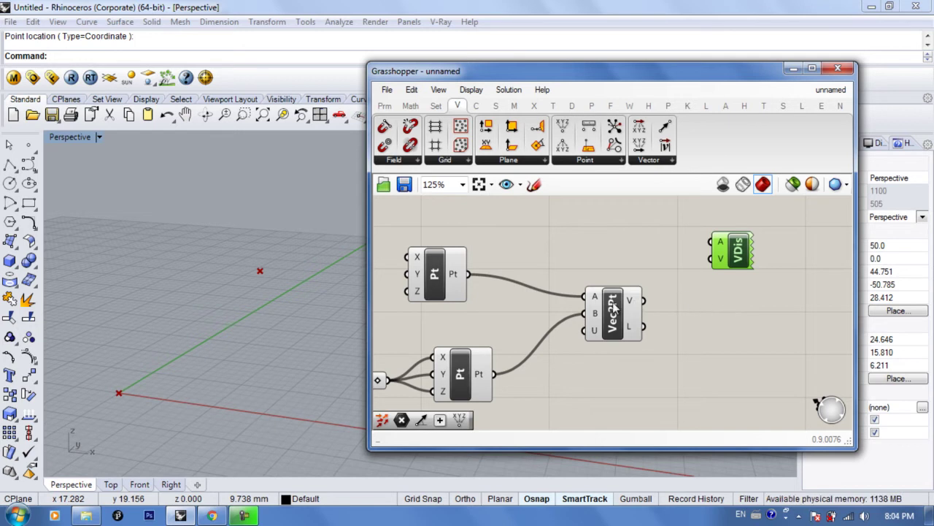
left_click_drag(622, 306, 626, 313)
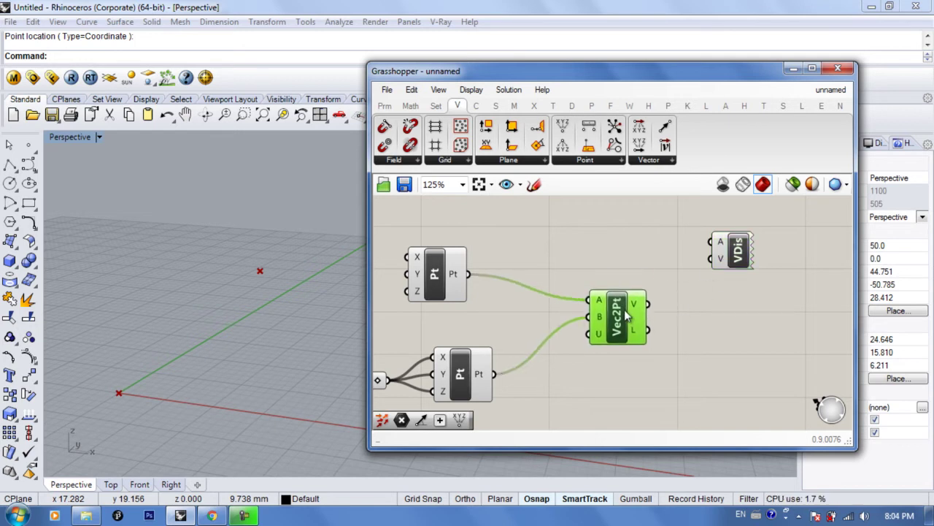
Wire the Vector 2Pt vector output to Vector Display's V input and the upper Construct Point to its anchor input A
left_click_drag(711, 258, 648, 307)
mouse_move(720, 246)
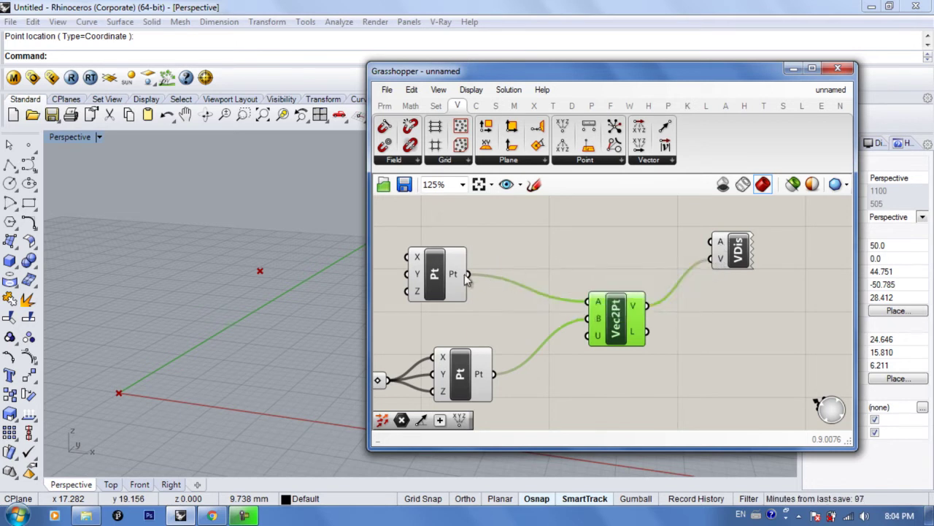
right_click_drag(527, 241, 581, 206)
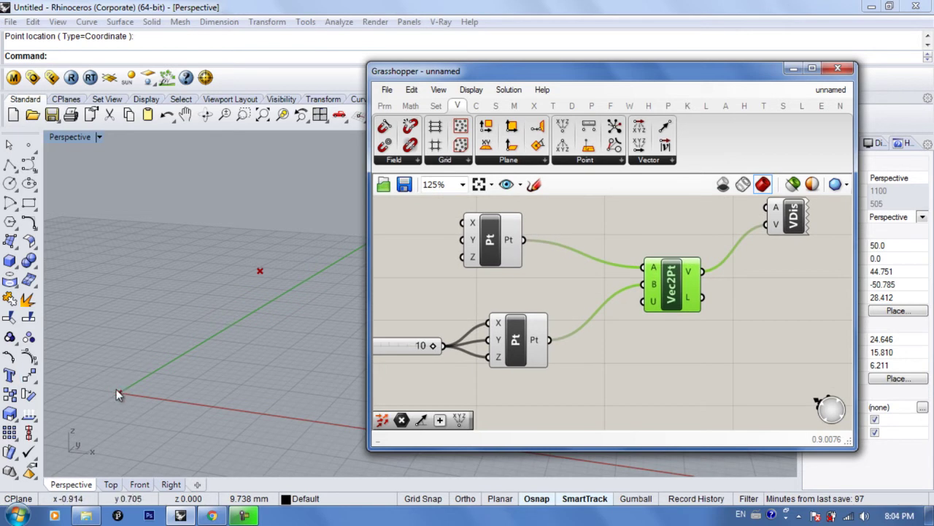
left_click_drag(522, 239, 762, 231)
right_click_drag(244, 395, 294, 325)
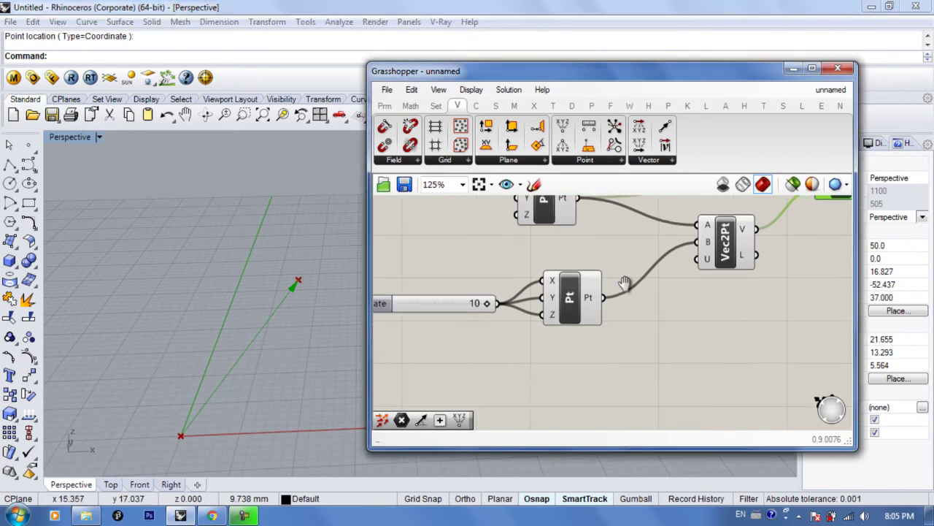
Set the number slider feeding the lower Construct Point to 9
right_click_drag(286, 341, 453, 321)
mouse_move(488, 306)
left_mouse_down()
mouse_move(445, 305)
mouse_move(488, 305)
mouse_move(478, 305)
left_mouse_up()
left_click_drag(452, 301, 438, 286)
mouse_move(513, 297)
right_mouse_down()
mouse_move(512, 288)
mouse_move(508, 300)
right_mouse_up()
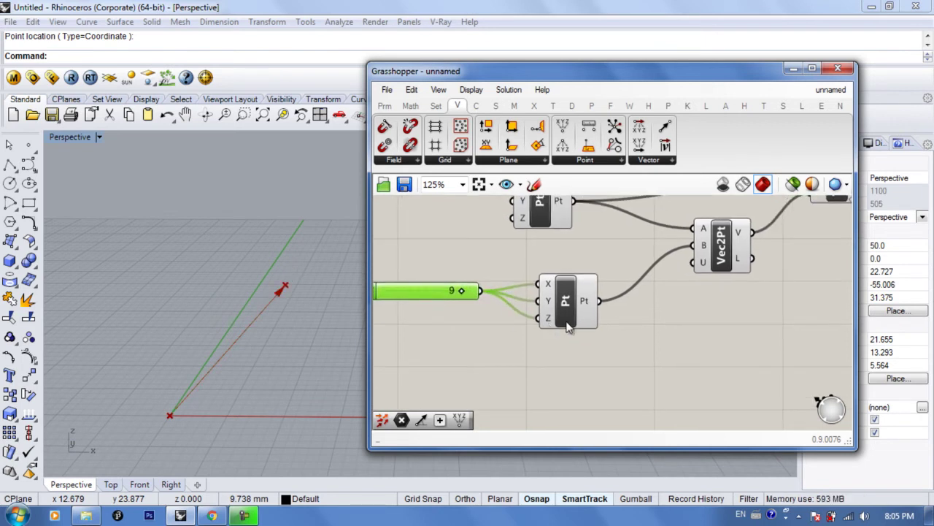
Delete the lower Construct Point component and its number slider from the canvas
left_click(570, 315)
key("Delete")
left_click(433, 292)
key("Delete")
Add a Point parameter to the canvas and assign it one point picked above the X axis in the Front view
double_click(527, 318)
type("point")
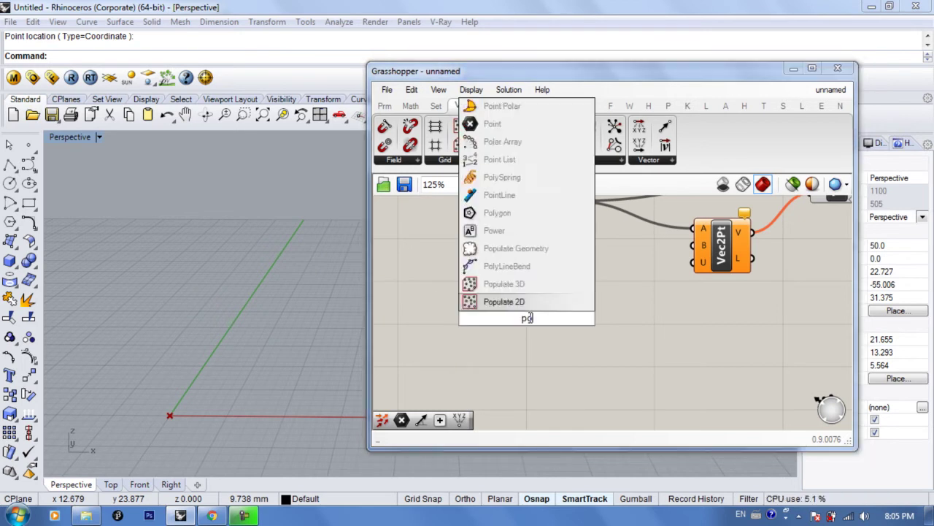
key("Return")
right_click(528, 318)
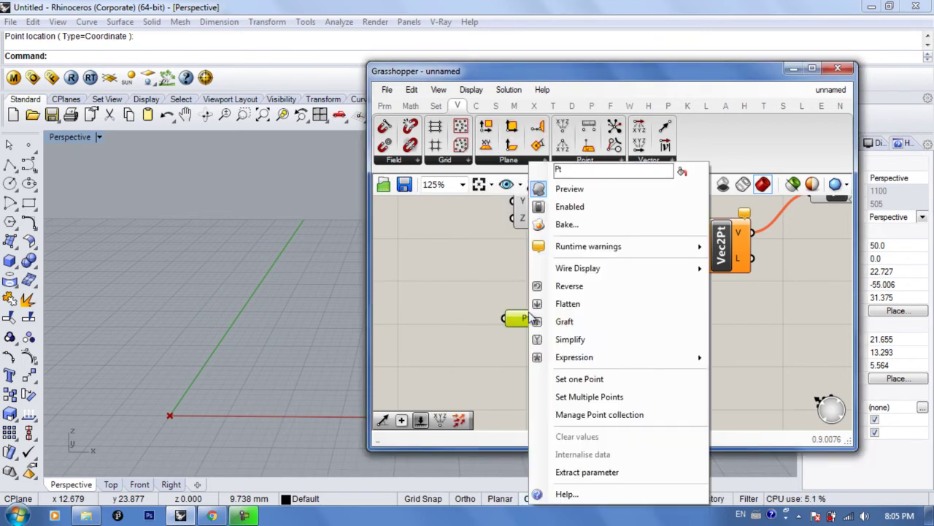
left_click(580, 379)
left_click(137, 484)
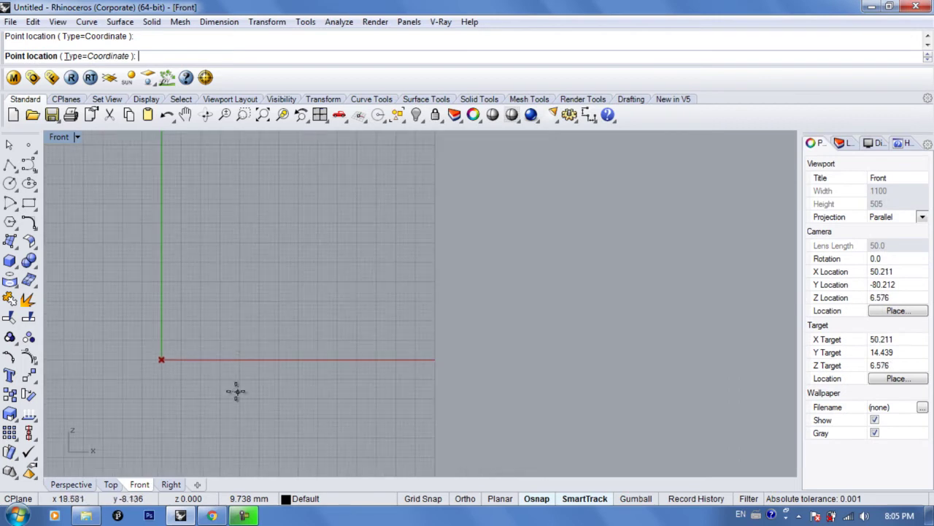
left_click(246, 285)
left_click(87, 482)
scroll(263, 360, "down", 5)
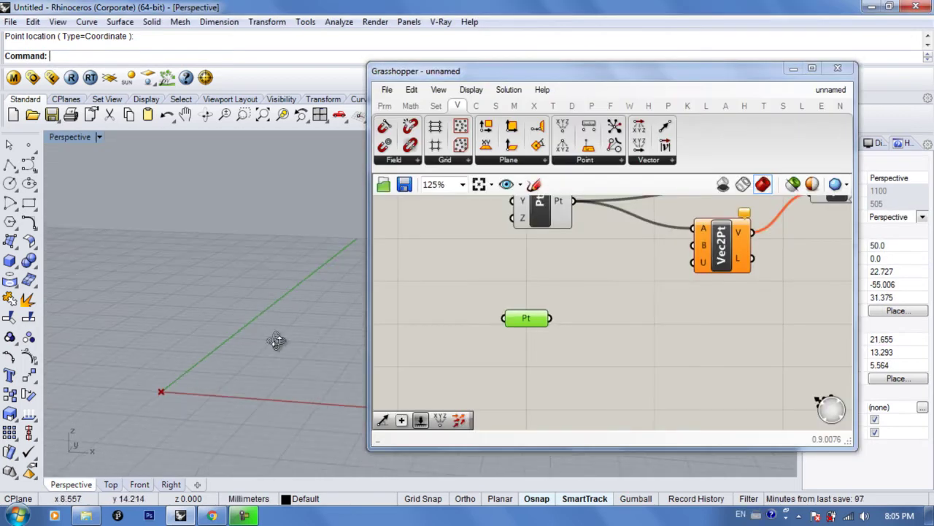
Wire the Point parameter to Vector 2Pt's tip point input B
left_click_drag(550, 319, 692, 246)
right_click_drag(702, 249, 733, 251)
mouse_move(733, 250)
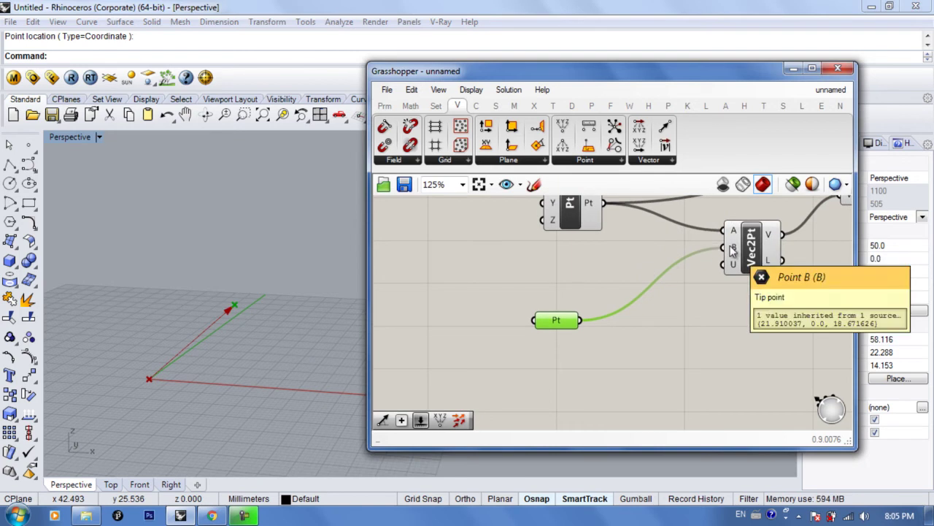
Move the vector's tip point in the Perspective view, ending with a shift outward along the X axis
right_click_drag(234, 306, 304, 348)
left_click_drag(550, 315, 549, 300)
left_click(536, 344)
left_click(548, 308)
left_click_drag(250, 323, 289, 292)
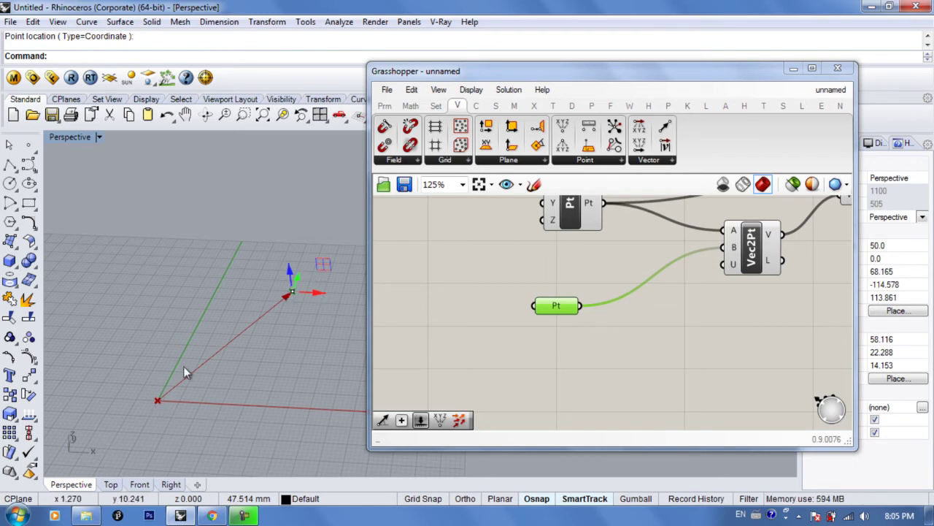
right_click_drag(284, 328, 202, 290)
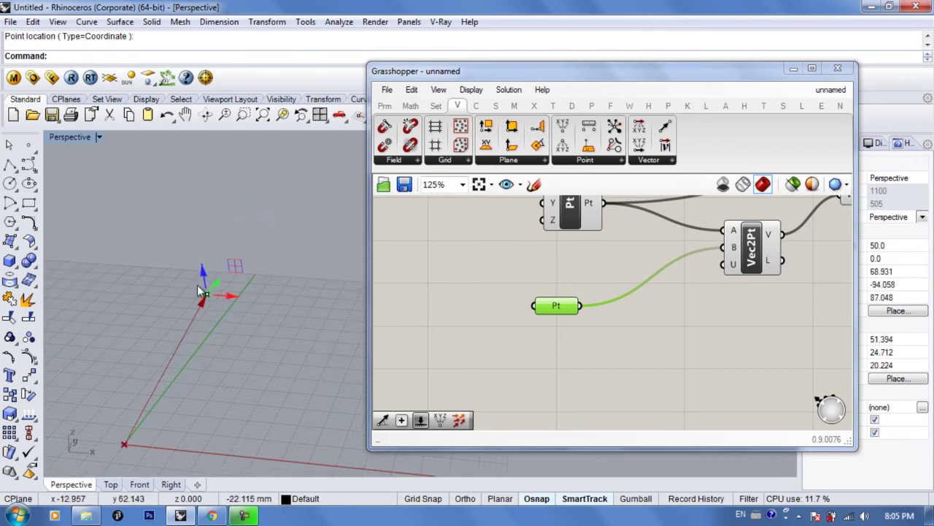
left_click_drag(227, 295, 281, 296)
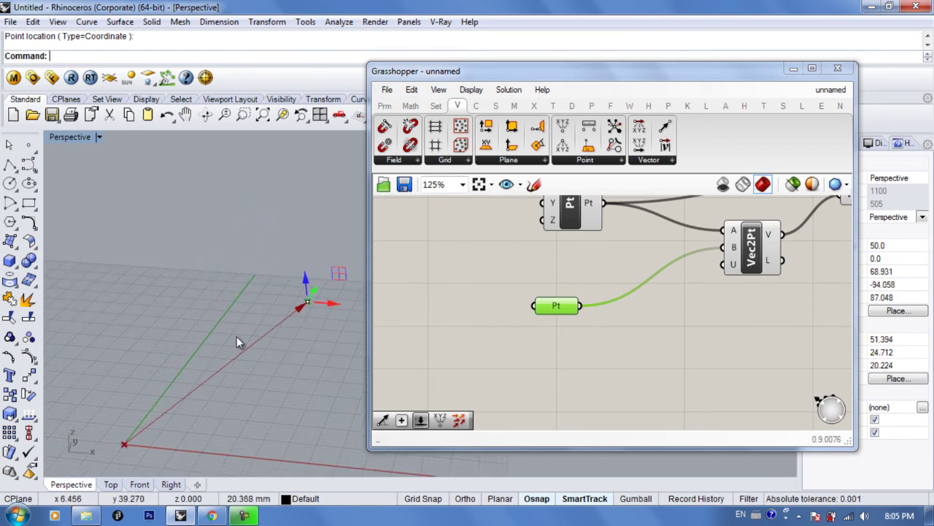
right_click_drag(244, 355, 108, 432)
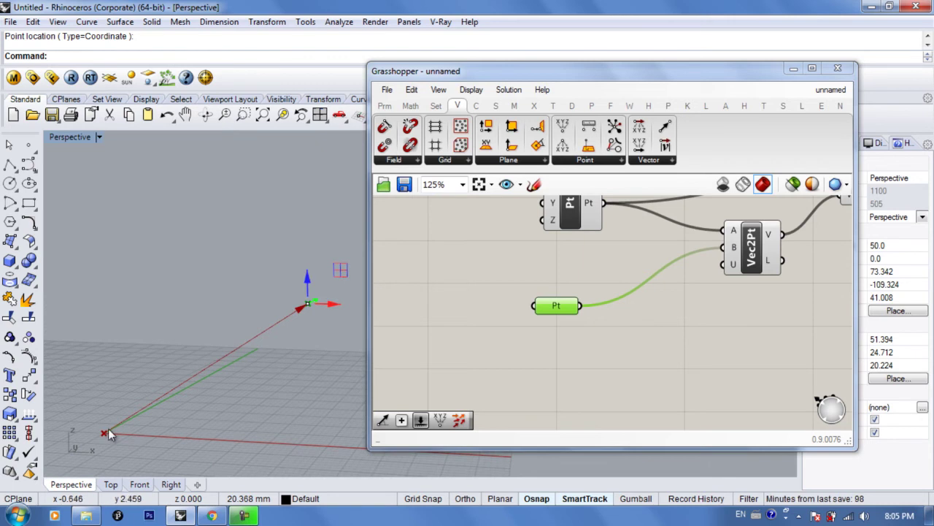
Examine the two-point vector in the viewport together with its component wiring on the canvas
right_click_drag(528, 381, 466, 369)
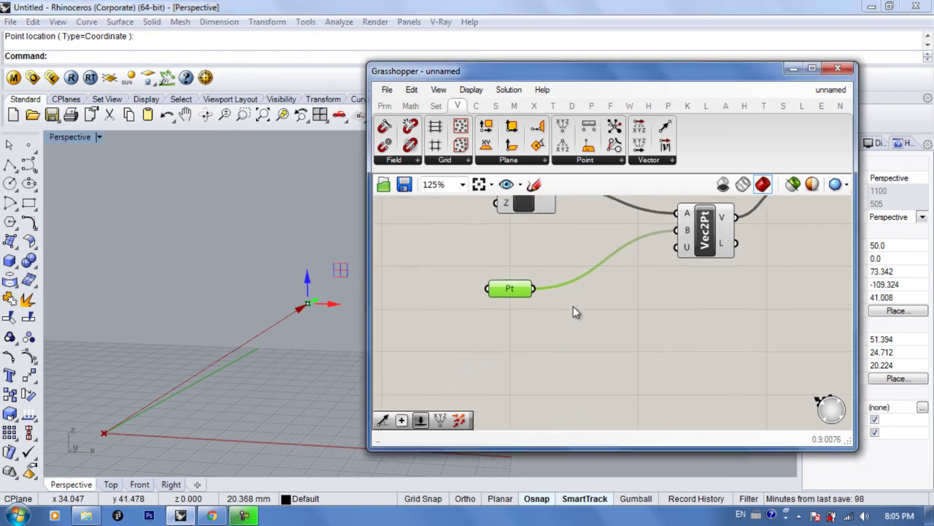
scroll(566, 325, "down", 1)
right_click_drag(580, 309, 567, 369)
right_click_drag(351, 381, 294, 371)
scroll(294, 363, "up", 2)
right_click_drag(688, 371, 685, 354)
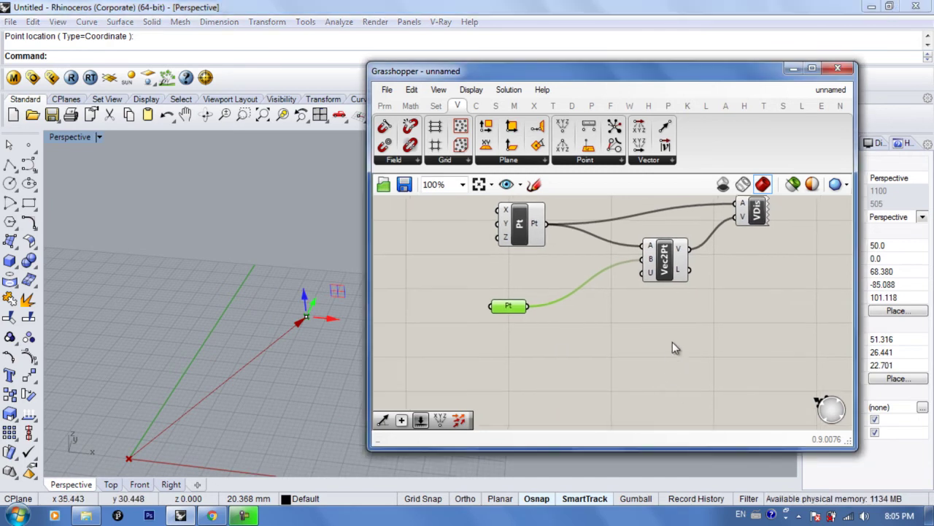
right_click_drag(587, 276, 587, 295)
left_click_drag(522, 259, 522, 246)
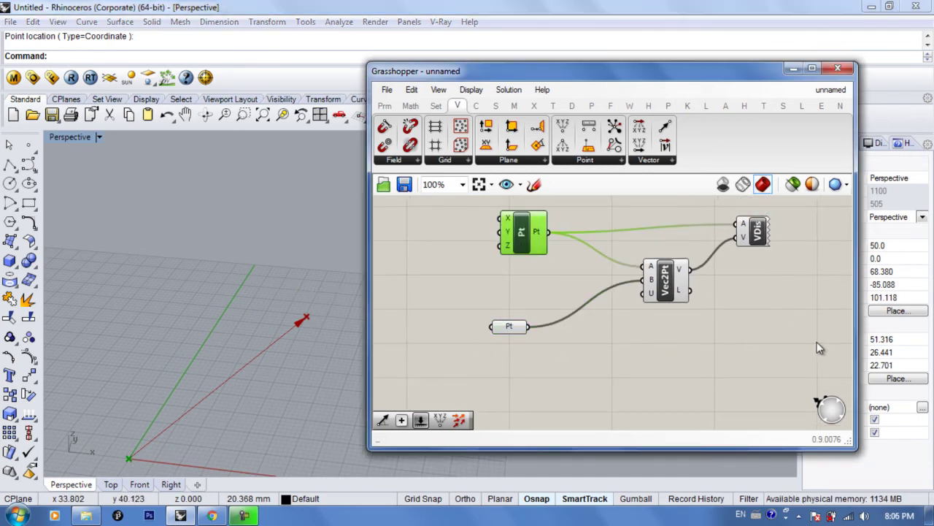
right_click_drag(738, 352, 729, 351)
left_click_drag(782, 229, 456, 379)
left_click(563, 378)
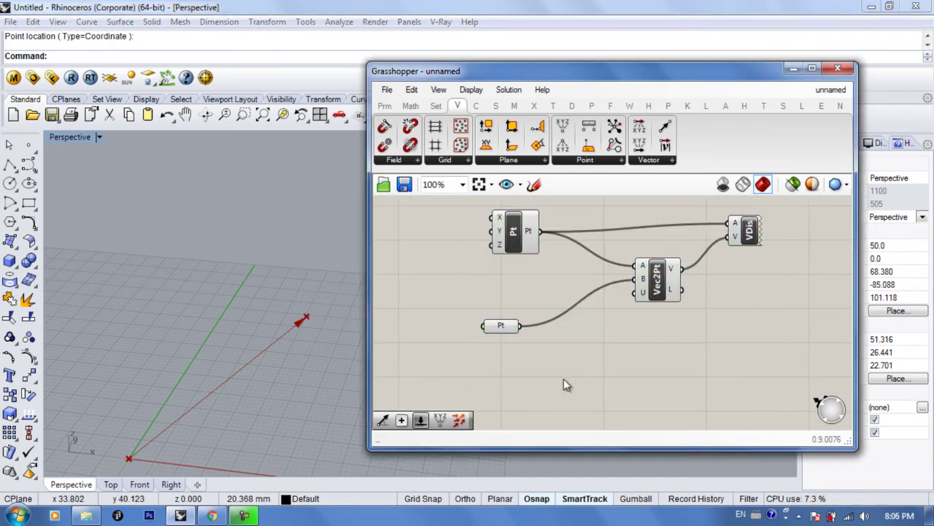
Delete the Vector Display component and all the remaining point and vector components to clear the canvas
left_click(743, 238)
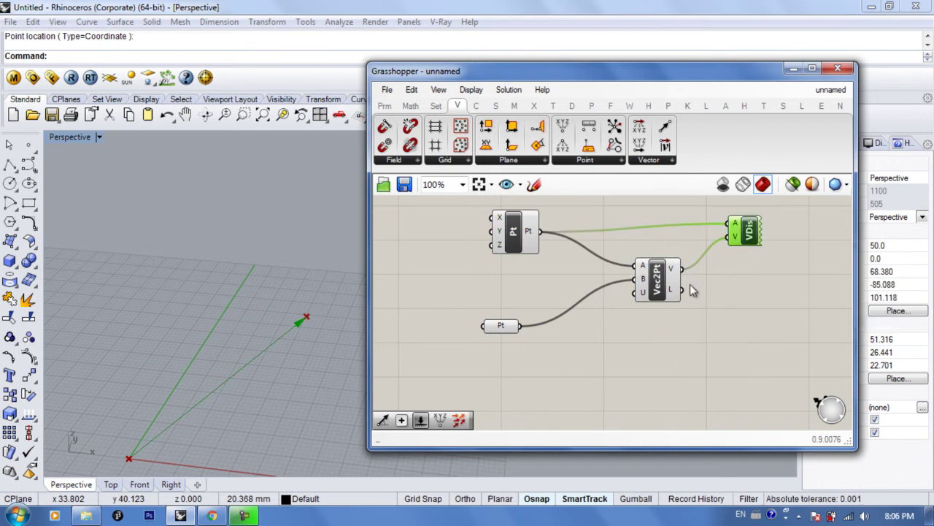
left_click_drag(748, 243, 750, 231)
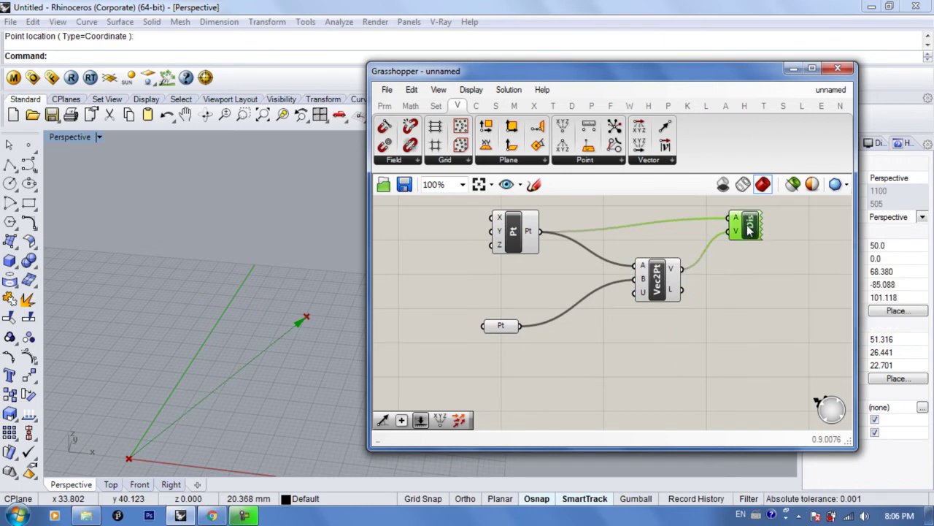
key("Delete")
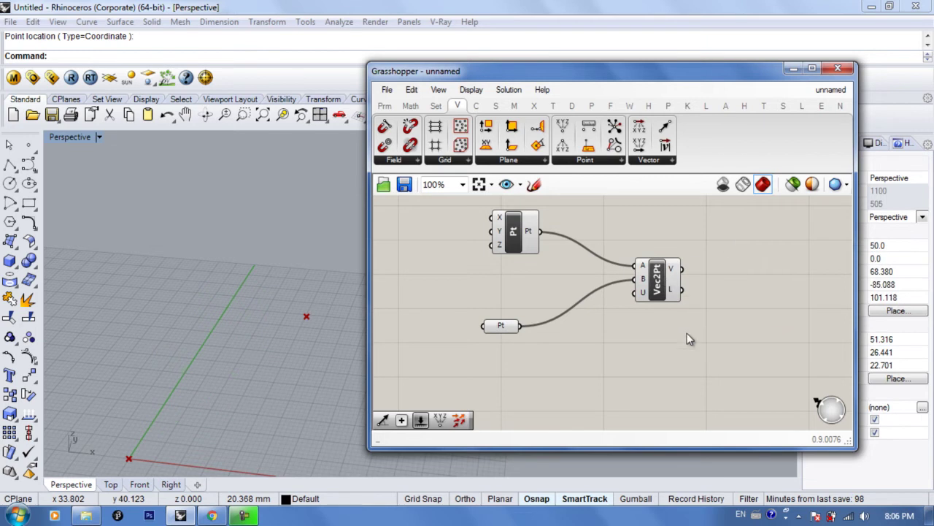
left_click_drag(708, 222, 443, 413)
key("Delete")
Add a Square grid component to the empty canvas
scroll(185, 402, "down", 1)
scroll(192, 370, "up", 2)
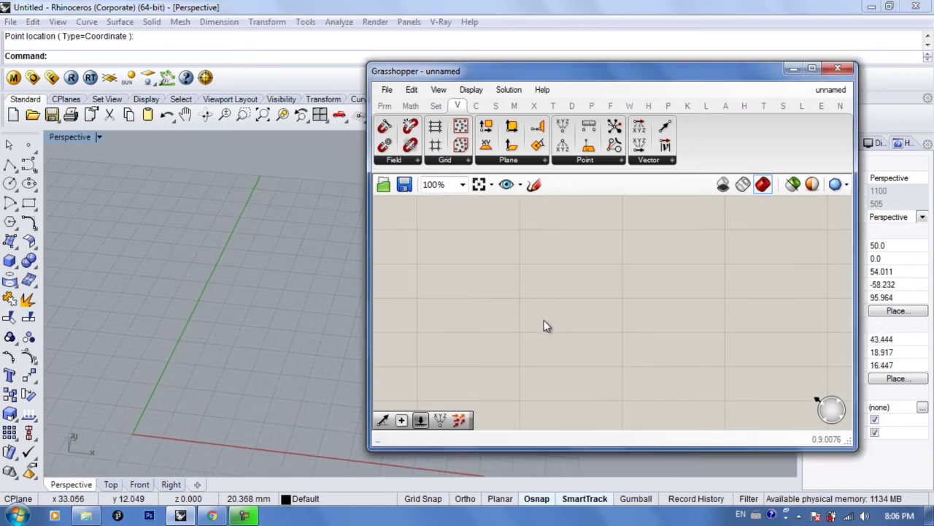
double_click(543, 320)
type("square")
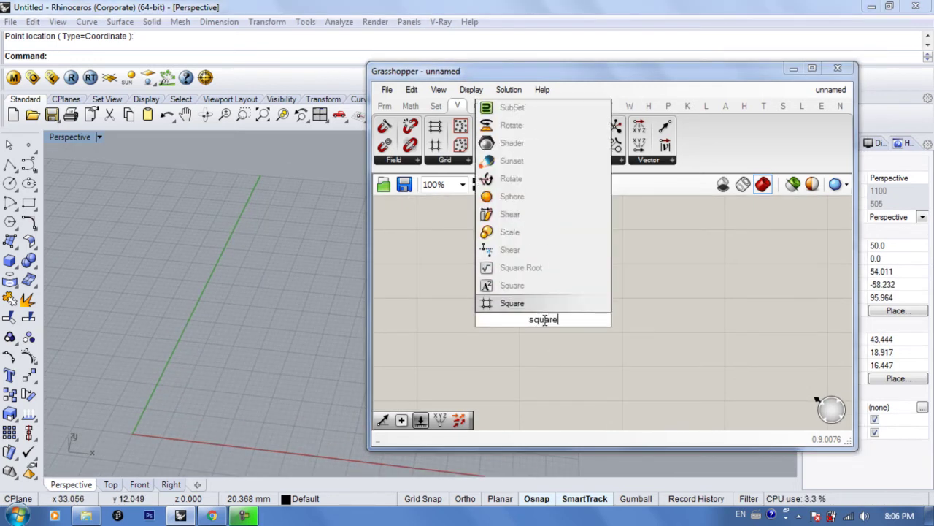
key("Return")
right_click_drag(544, 299, 577, 282)
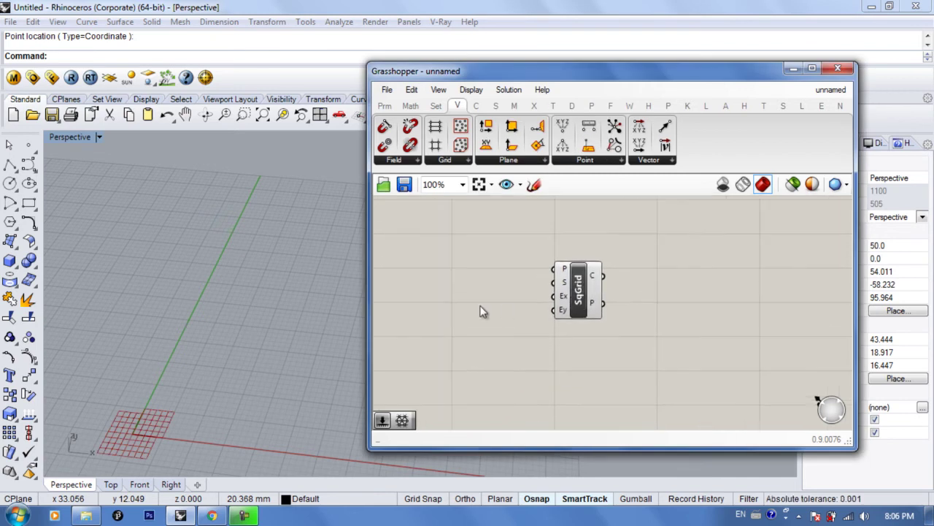
Add a number slider with value 2, wire it to the Square grid's Size input, and move the grid component away from it
double_click(482, 310)
type("2")
key("Return")
left_click_drag(485, 304, 563, 289)
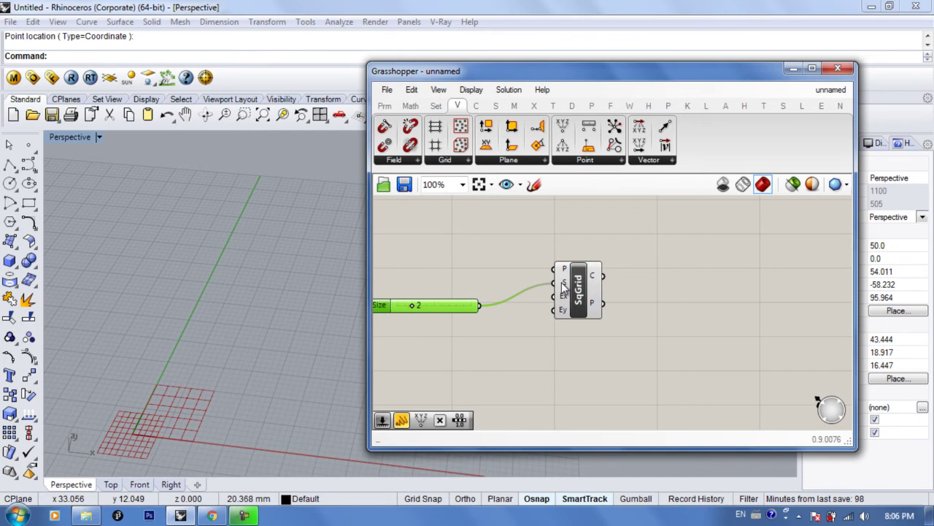
mouse_move(562, 267)
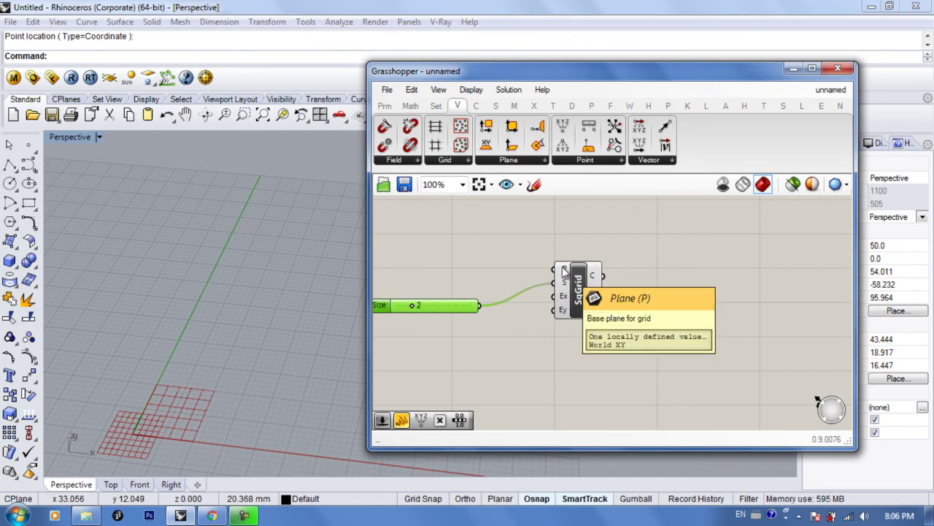
mouse_move(250, 340)
right_mouse_down()
mouse_move(256, 360)
mouse_move(265, 328)
mouse_move(267, 341)
right_mouse_up()
left_click_drag(572, 310, 636, 311)
left_click(553, 329)
double_click(543, 333)
type("slider")
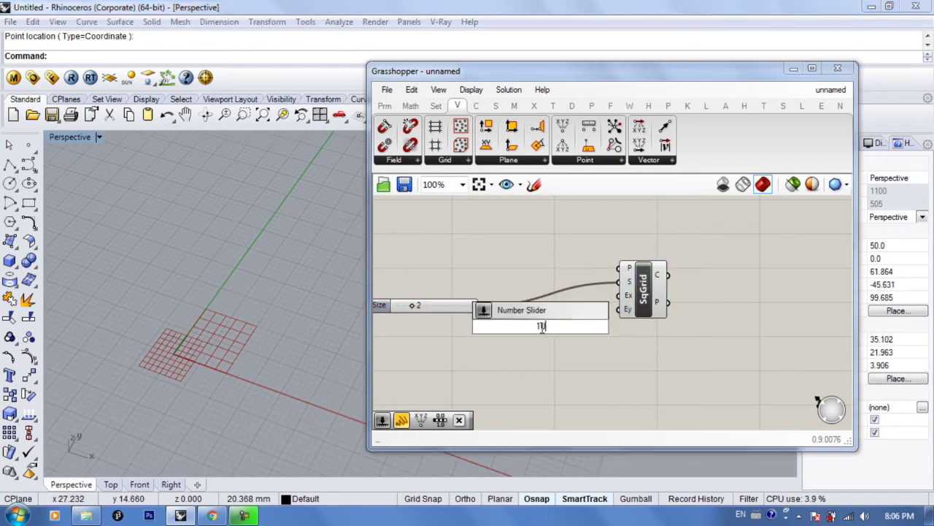
key("Return")
left_click_drag(508, 325, 491, 327)
key("Delete")
Add a number slider with value 30 and wire it to the Square grid's Extent X and Extent Y inputs
double_click(491, 327)
type("30")
key("Return")
left_click_drag(575, 340, 619, 295)
left_click_drag(546, 345, 505, 325)
left_click_drag(615, 313, 616, 311)
left_click_drag(642, 303, 646, 312)
Set the slider driving both grid extents to 15
right_click_drag(232, 325, 181, 347)
scroll(221, 360, "down", 6)
scroll(205, 379, "up", 4)
left_click_drag(635, 306, 638, 313)
left_click_drag(487, 322, 475, 322)
right_click_drag(786, 315, 734, 312)
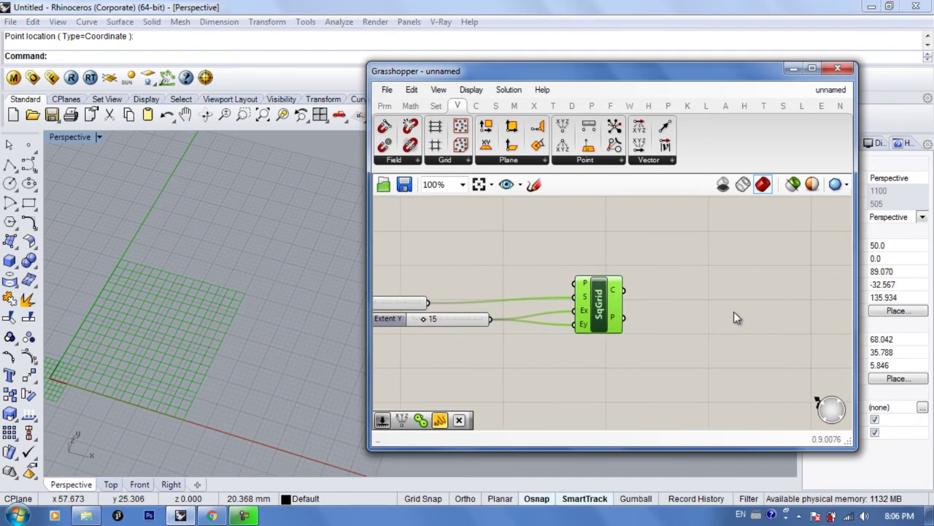
Add an Area component and wire the Square grid's cells output C to its geometry input G
double_click(668, 317)
type("area")
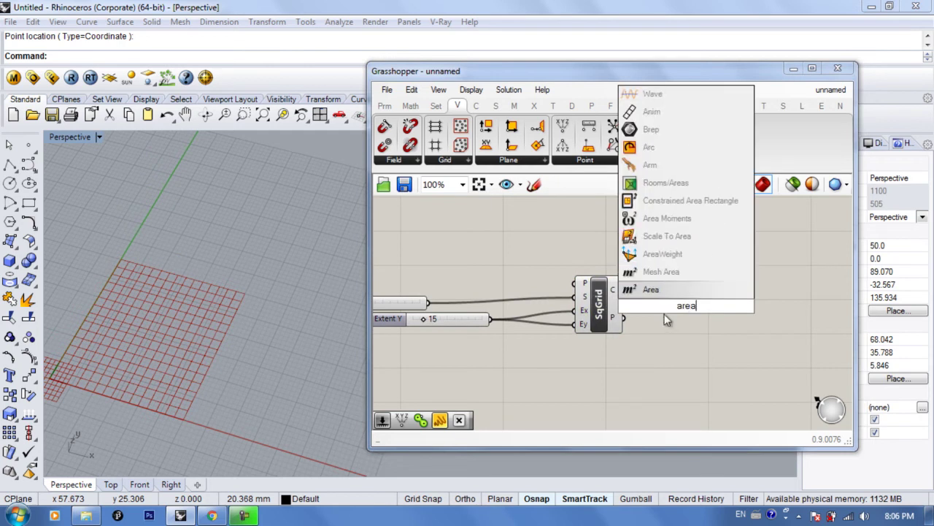
left_click(656, 290)
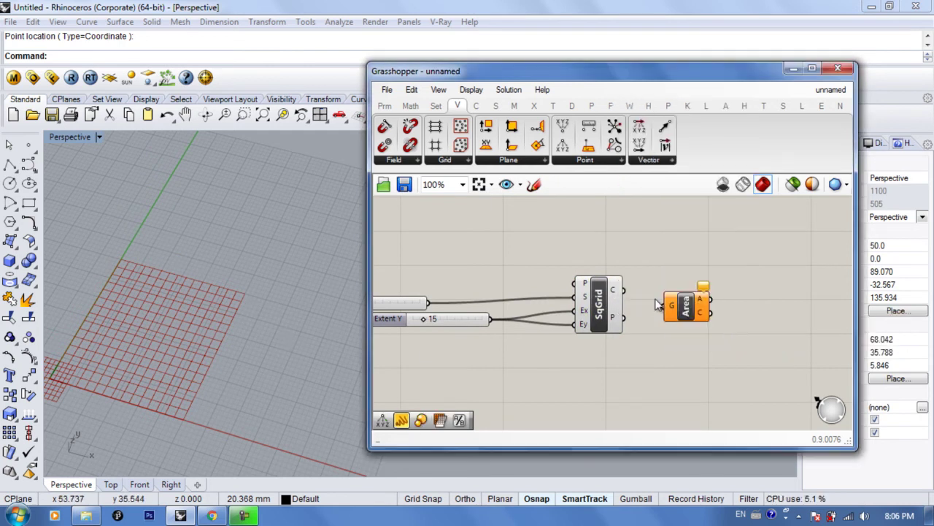
left_click_drag(626, 291, 685, 296)
scroll(677, 302, "up", 3)
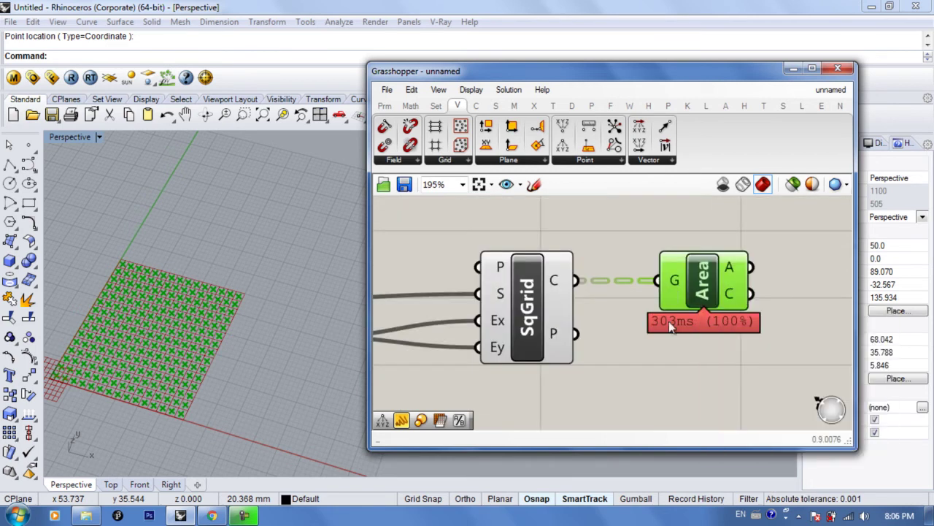
left_click(684, 363)
scroll(668, 372, "down", 1)
left_click_drag(694, 282, 701, 288)
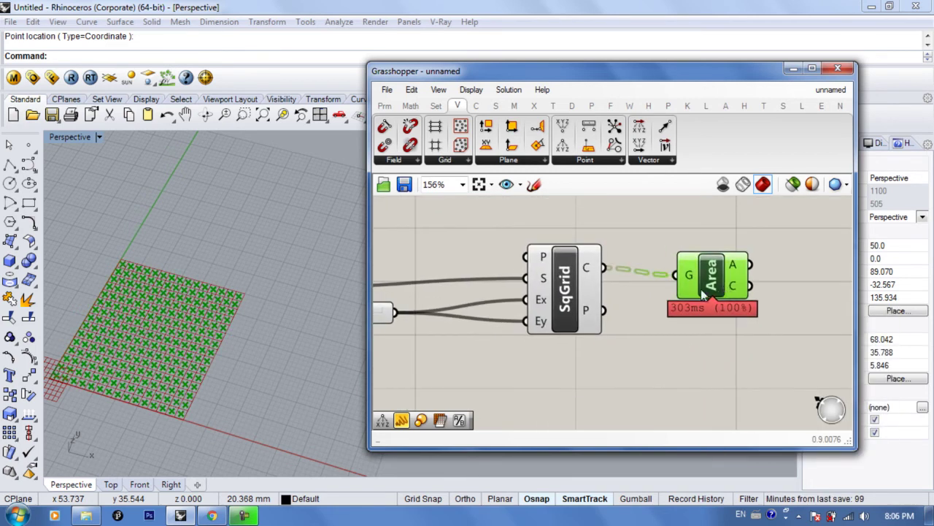
Turn off the Square grid component's preview so only the cell centroids are displayed
right_click_drag(193, 327, 225, 307)
scroll(194, 325, "down", 2)
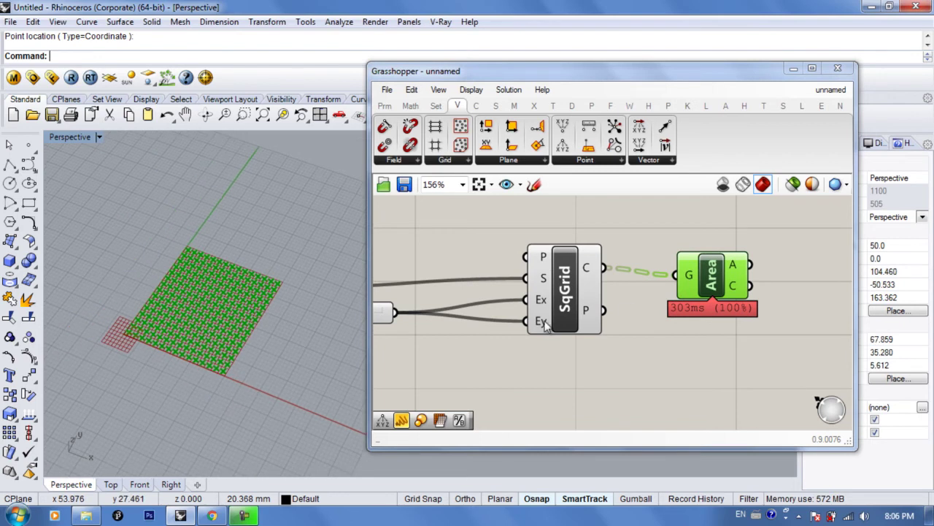
left_click(568, 292)
middle_click(568, 291)
left_click(615, 268)
right_click_drag(210, 260, 191, 303)
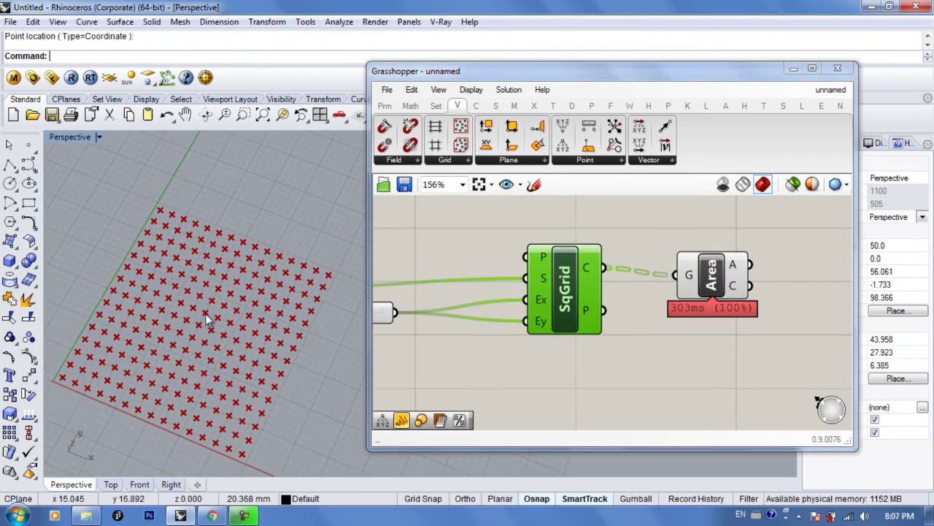
right_click_drag(197, 374, 219, 252)
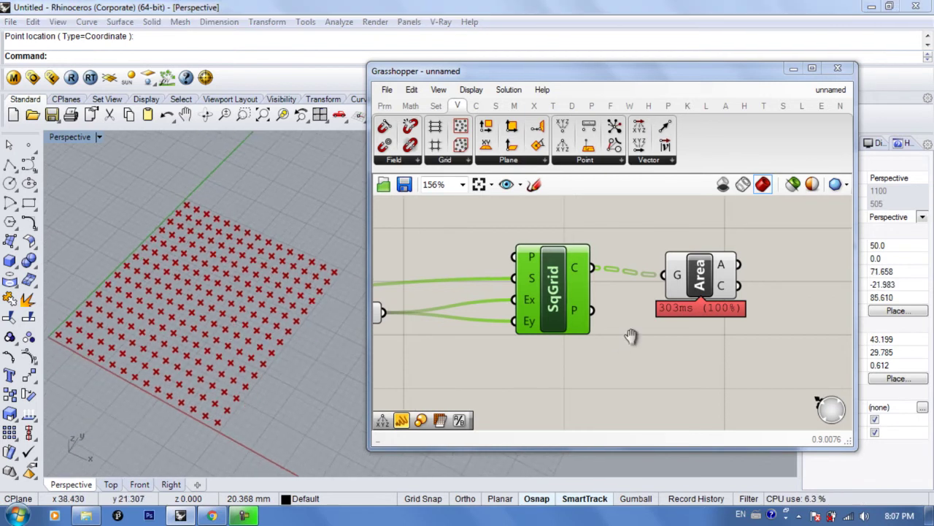
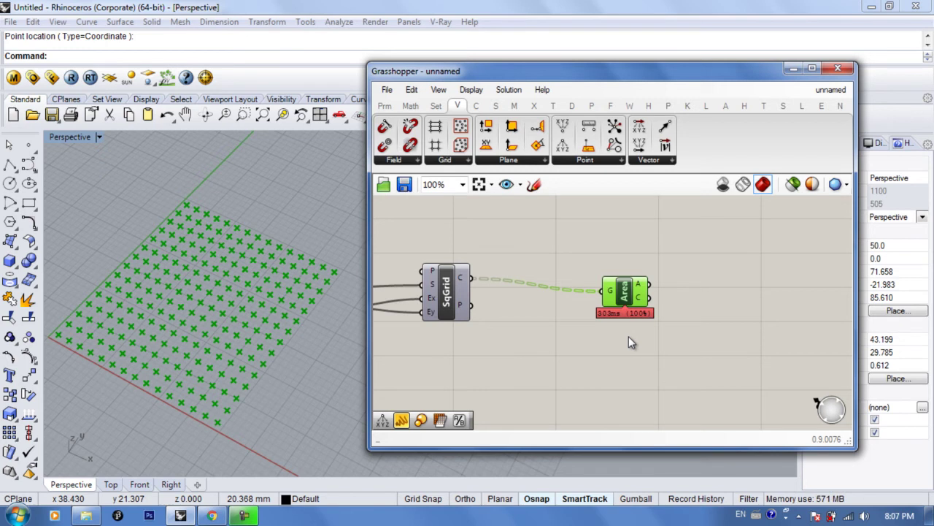
Add a Vector 2Pt component and wire Area's centroid output C to its tip point input B
type("vecto")
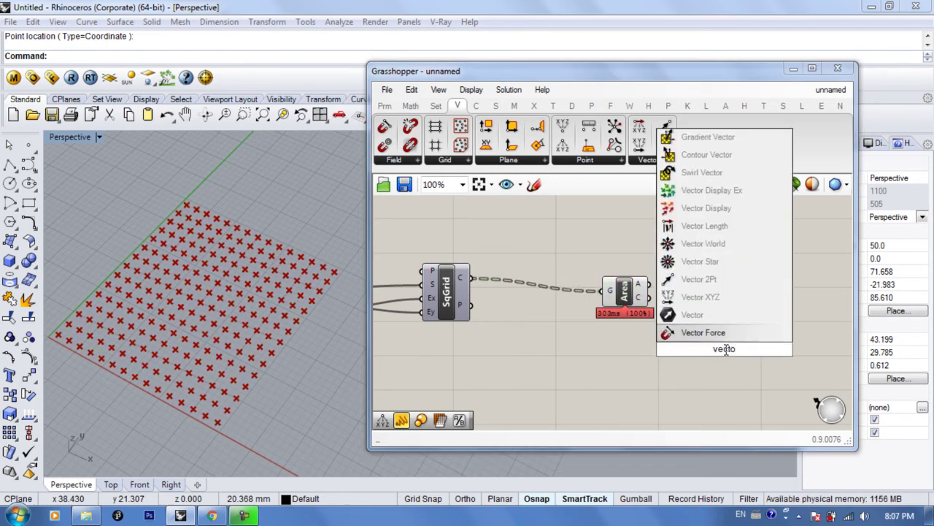
left_click(732, 279)
mouse_move(726, 334)
left_mouse_down()
mouse_move(756, 321)
mouse_move(740, 325)
left_mouse_up()
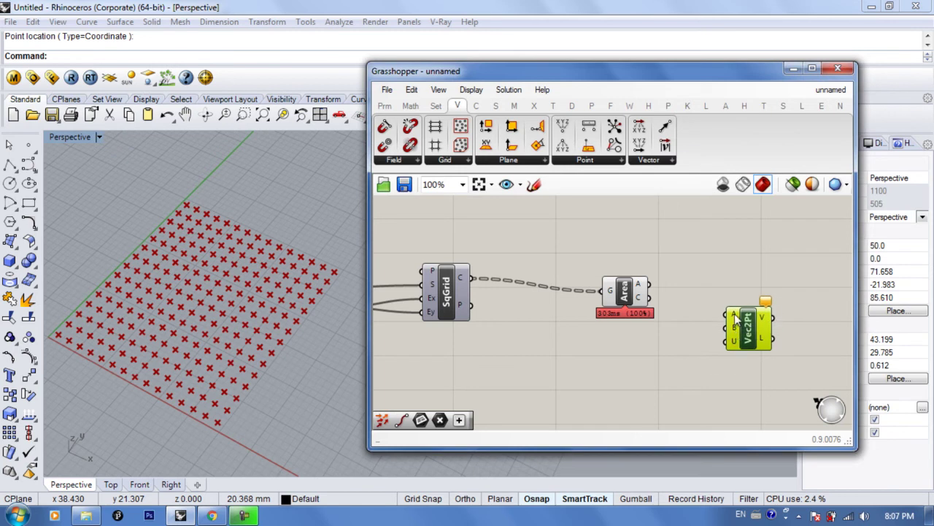
mouse_move(736, 319)
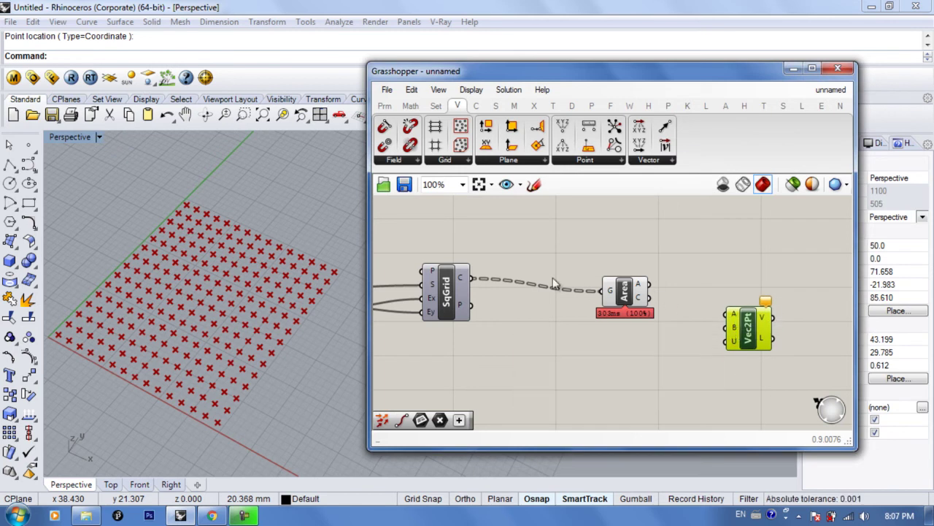
left_click_drag(626, 292, 602, 316)
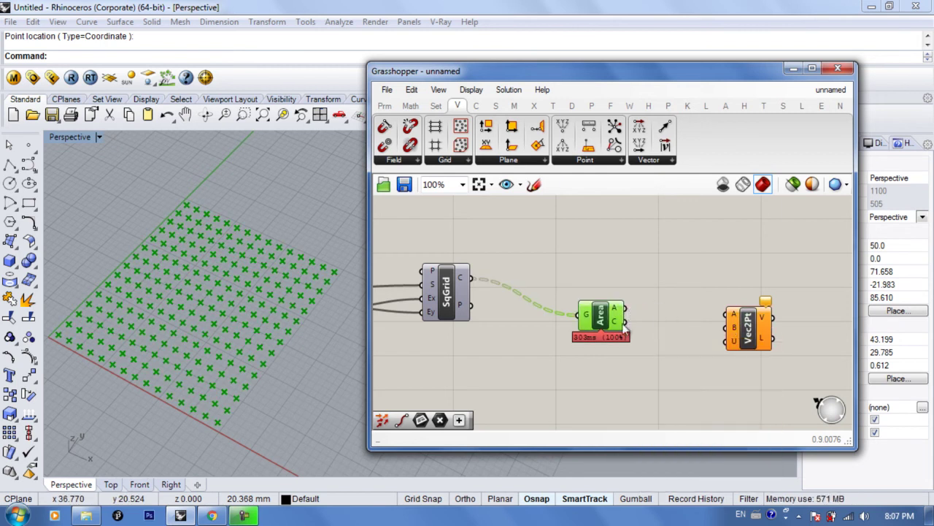
left_click_drag(642, 327, 726, 332)
Add a Point parameter set to one point picked on a centroid inside the grid and wire it to Vector 2Pt's input A
double_click(636, 264)
type("point")
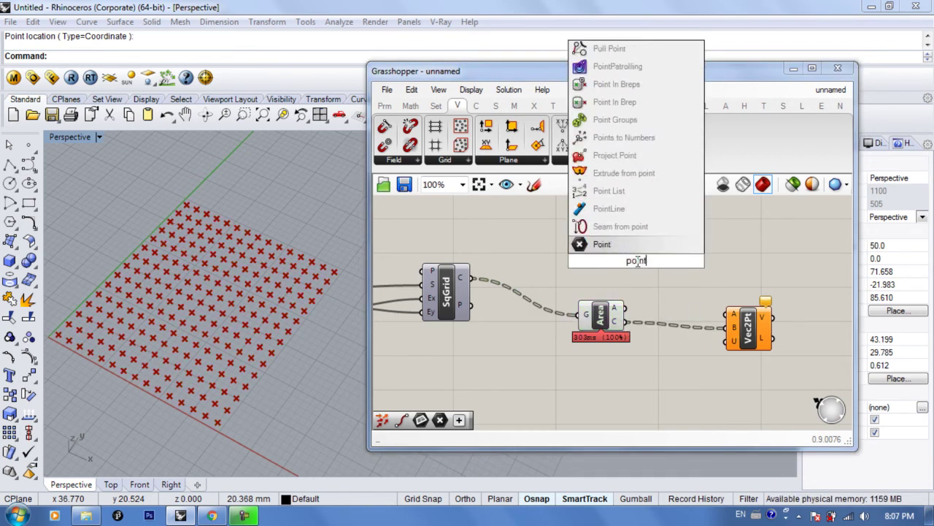
key("Return")
right_click(637, 265)
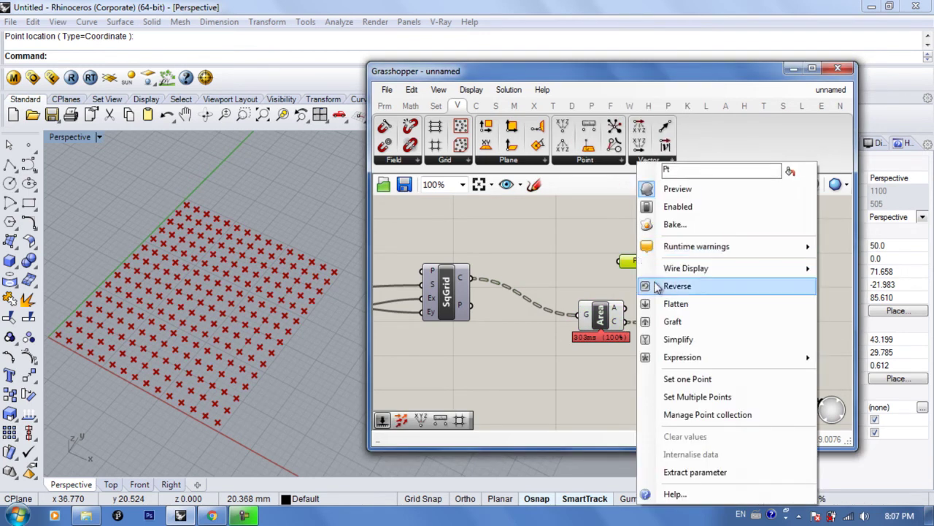
left_click(666, 377)
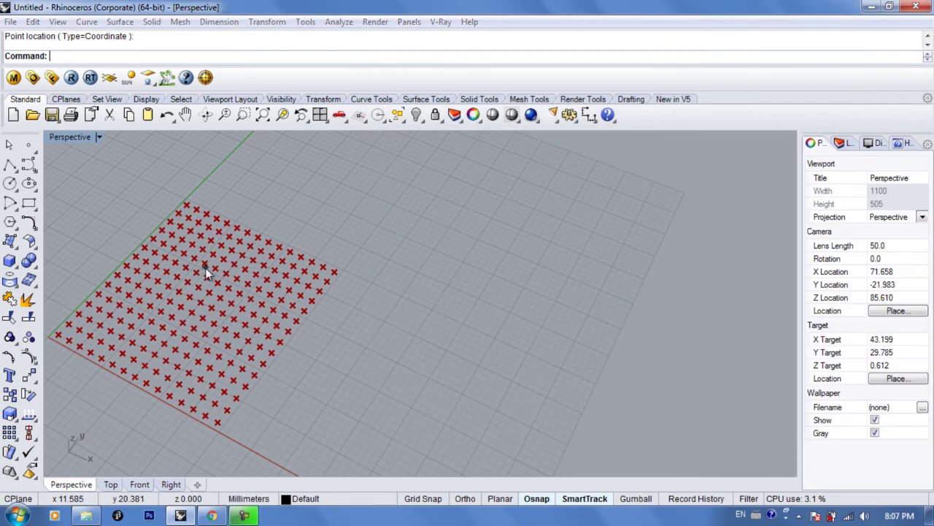
left_click(205, 267)
left_click_drag(719, 313, 741, 270)
left_click_drag(633, 261, 614, 248)
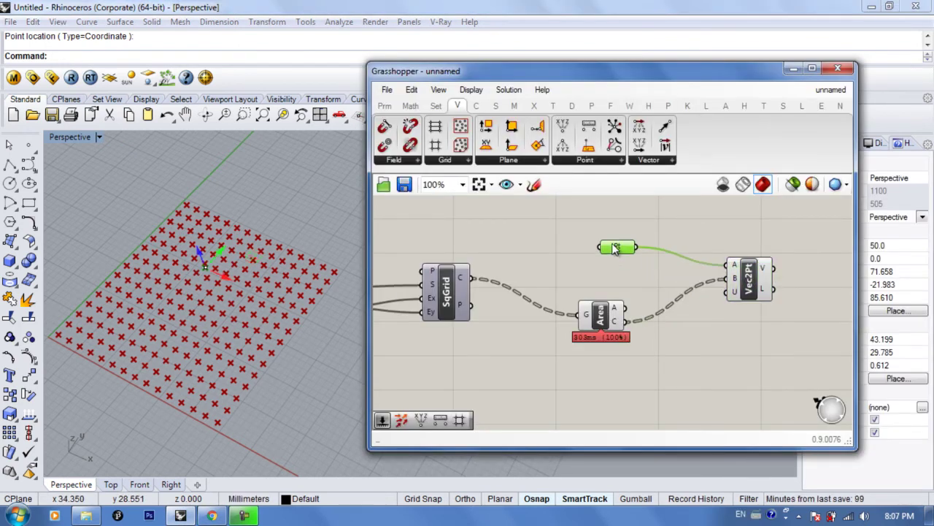
Add a Vector Display component above and beyond the Vector 2Pt component
scroll(226, 307, "up", 6)
scroll(226, 307, "down", 4)
mouse_move(226, 307)
right_mouse_down()
mouse_move(226, 314)
mouse_move(227, 291)
right_mouse_up()
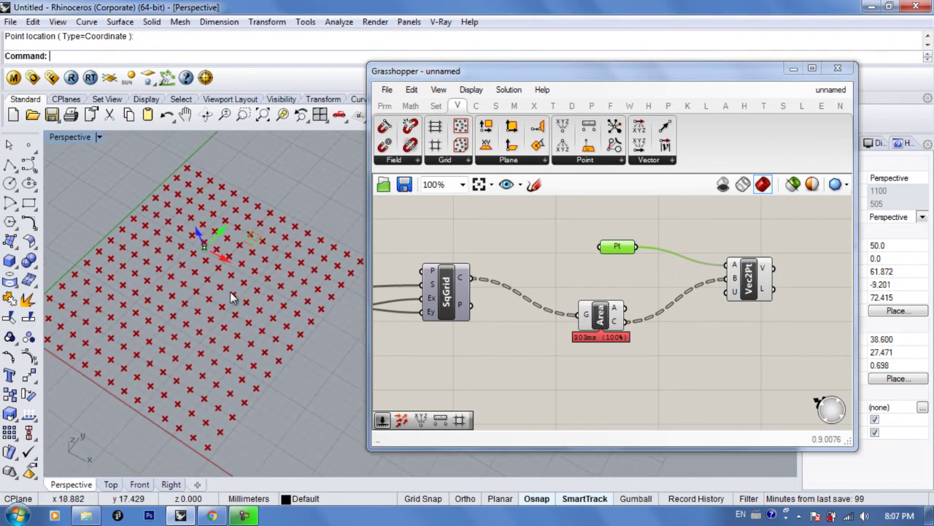
right_click_drag(782, 299, 695, 304)
left_click_drag(659, 289, 666, 284)
double_click(754, 312)
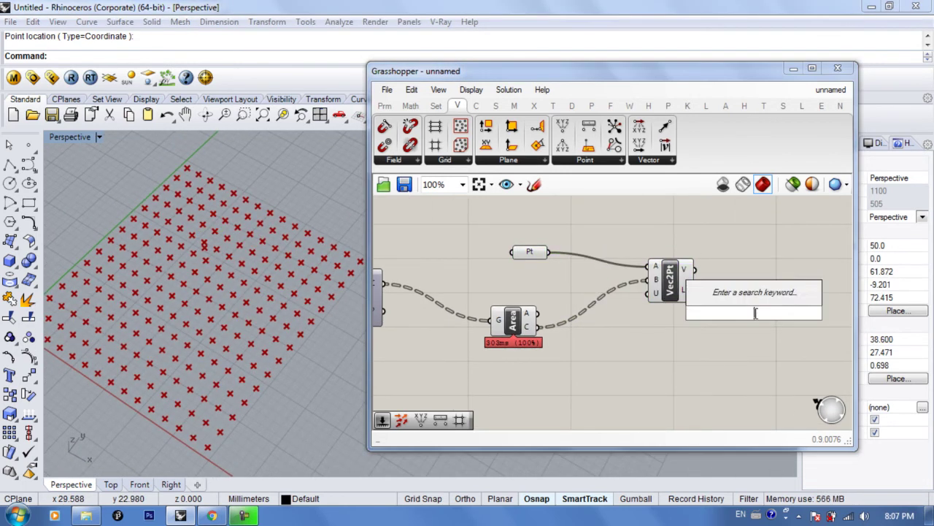
type("vec")
left_click(736, 172)
left_click_drag(765, 319, 767, 242)
right_click_drag(764, 271, 765, 306)
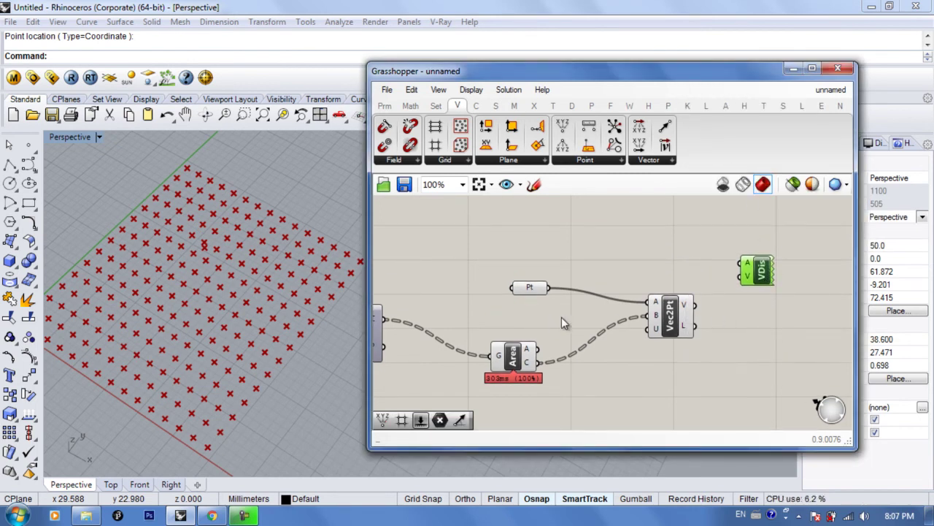
Wire Vector 2Pt's vector output V to Vector Display's input V and the Point parameter to its anchor input A
left_click_drag(531, 288, 516, 277)
left_click_drag(665, 319, 741, 279)
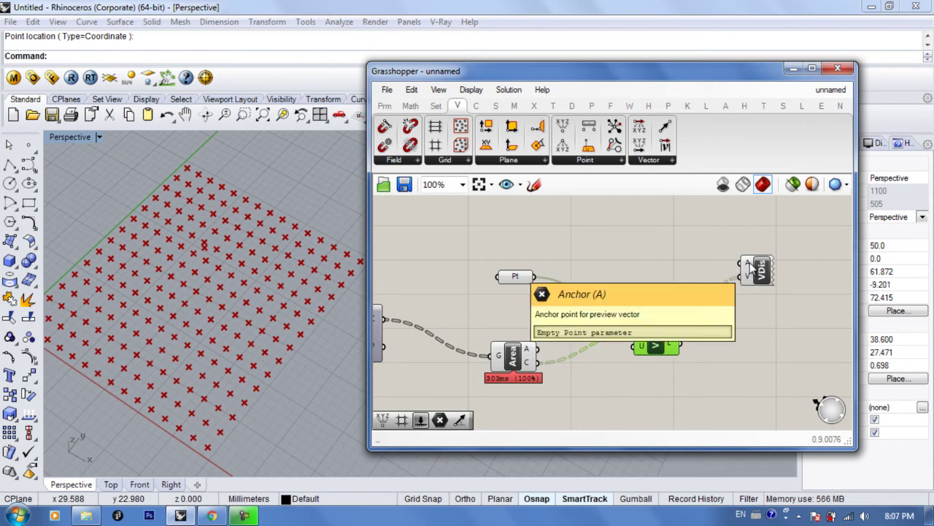
left_click(510, 278)
left_click_drag(540, 271, 742, 263)
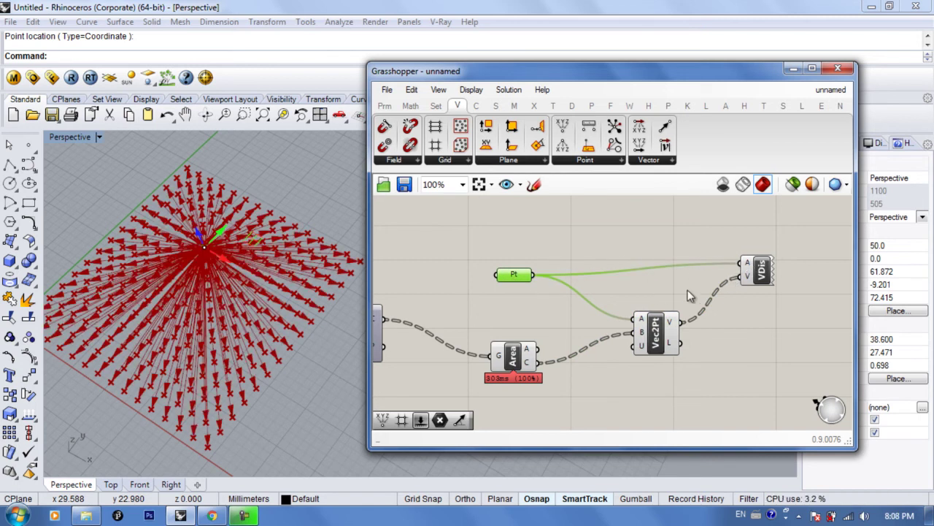
mouse_move(656, 321)
left_mouse_down()
mouse_move(647, 312)
mouse_move(644, 321)
left_mouse_up()
left_click_drag(514, 273, 512, 260)
Move the Point parameter's point to different spots inside the grid to redirect the displayed vectors
right_click_drag(200, 280, 205, 285)
scroll(205, 287, "up", 8)
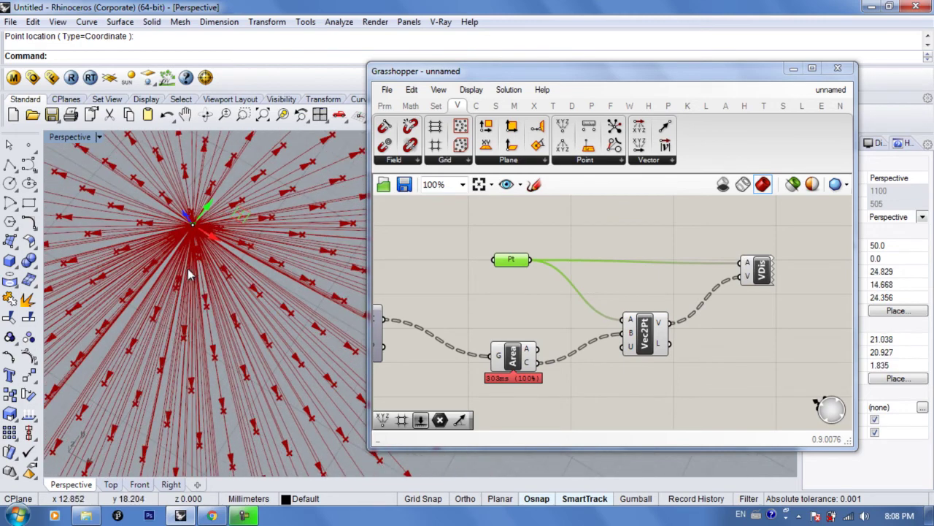
left_click_drag(194, 230, 248, 267)
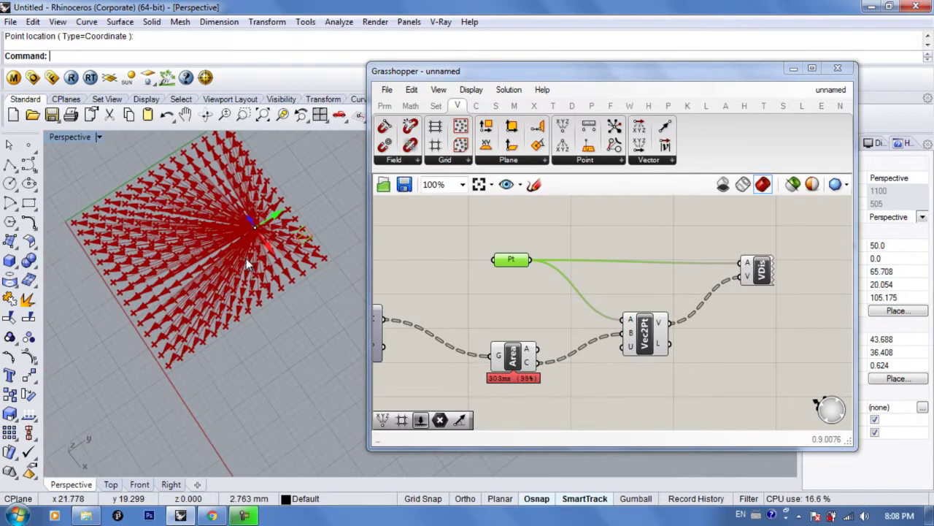
left_click_drag(255, 226, 191, 209)
right_click_drag(191, 259, 202, 238)
scroll(200, 241, "up", 8)
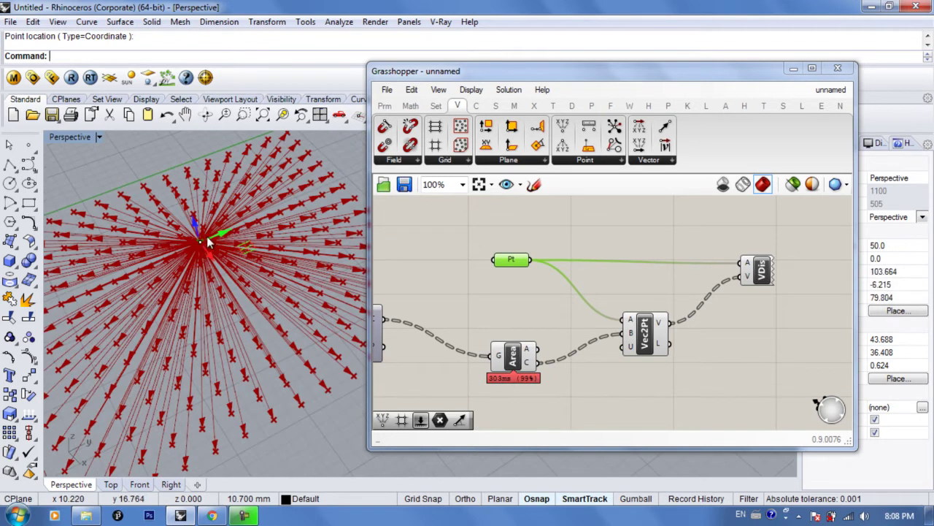
left_click_drag(200, 245, 190, 271)
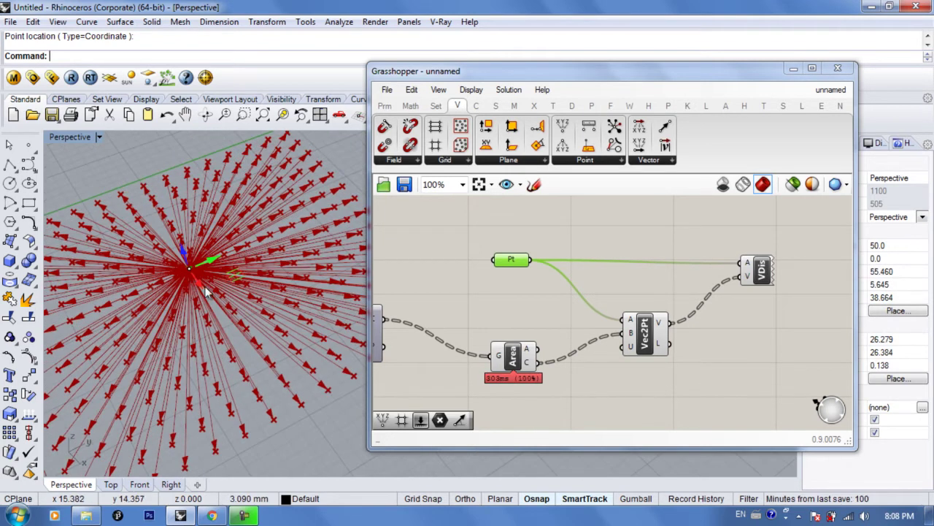
Move the vectors' anchor point out to the grid's far edge and back to a spot inside the grid
scroll(210, 295, "down", 2)
right_click_drag(202, 317, 210, 303)
left_click_drag(183, 296, 318, 153)
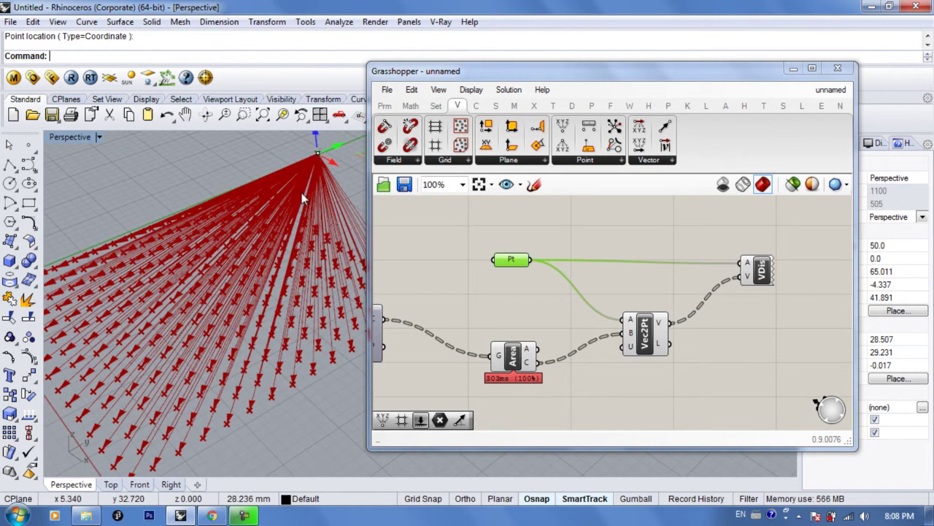
scroll(268, 245, "down", 5)
right_click_drag(267, 245, 273, 292)
scroll(274, 292, "down", 4)
scroll(291, 173, "up", 2)
left_click_drag(295, 202, 215, 356)
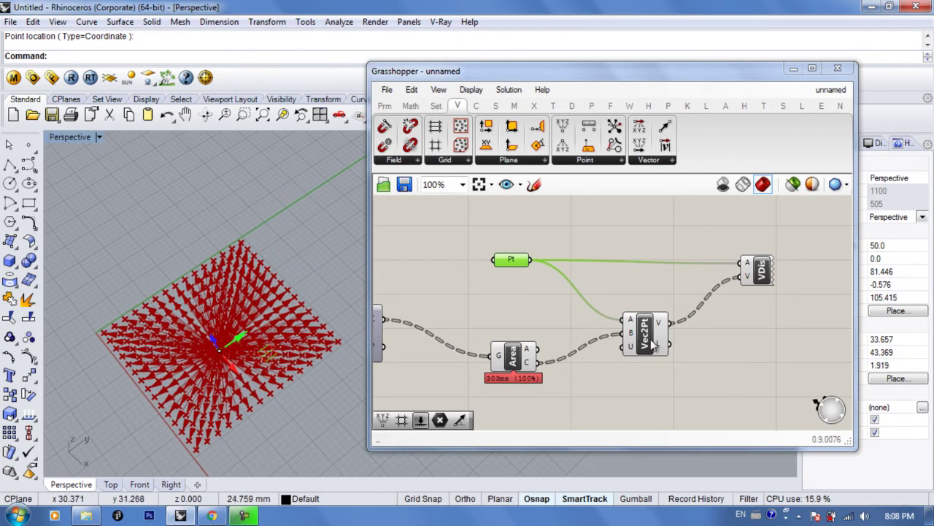
Shift the Vector 2Pt and Vector Display components slightly upward on the canvas
right_click_drag(705, 346, 640, 334)
mouse_move(580, 322)
left_mouse_down()
mouse_move(591, 303)
mouse_move(588, 316)
left_mouse_up()
scroll(258, 333, "up", 3)
scroll(241, 353, "down", 3)
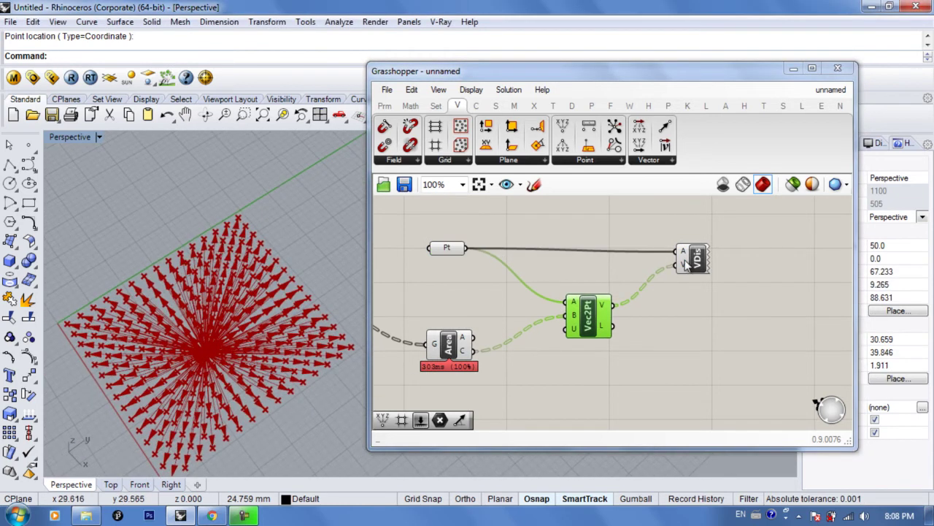
left_click(694, 257)
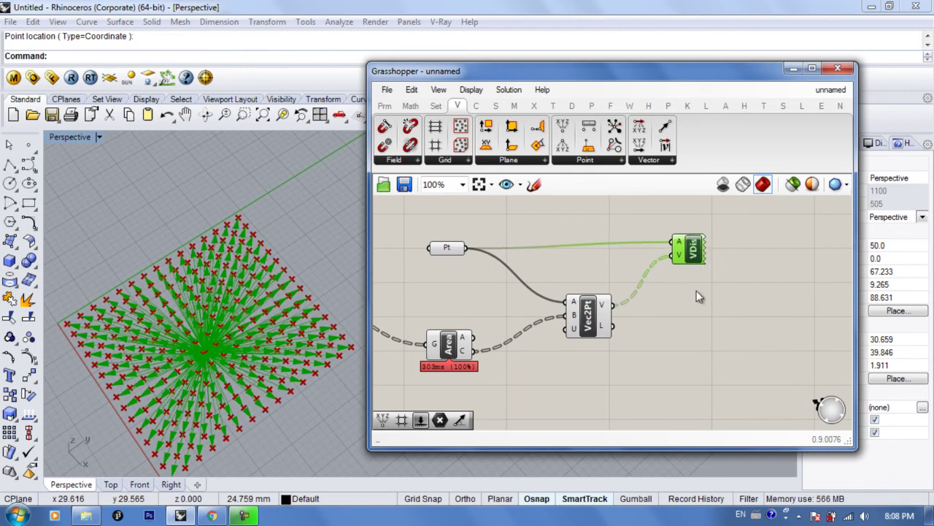
Add a Line SDL component below Vector Display
right_click_drag(691, 343, 713, 323)
double_click(713, 323)
type("line")
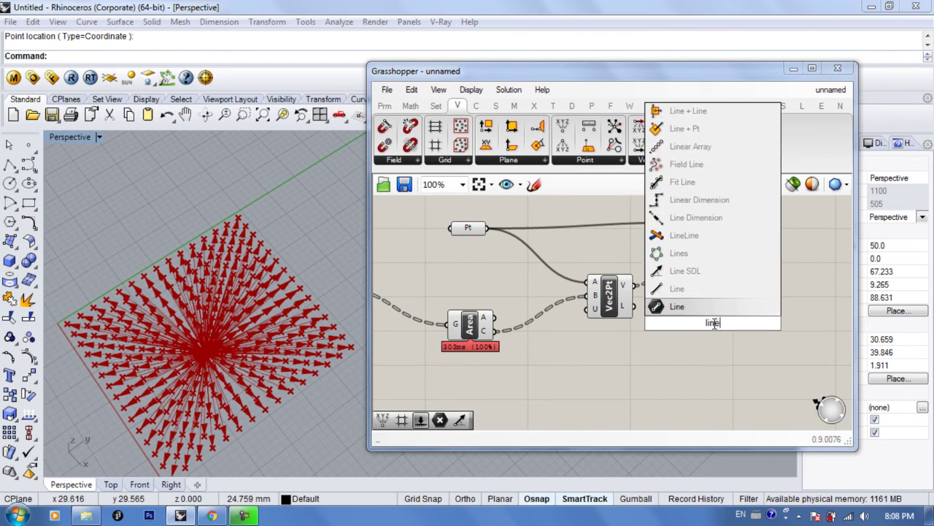
type(" s")
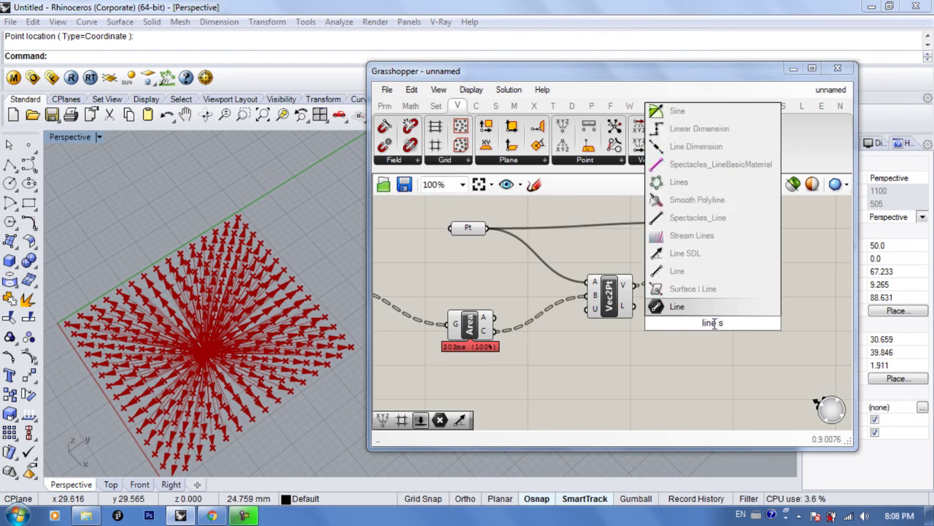
type("dl")
key("Return")
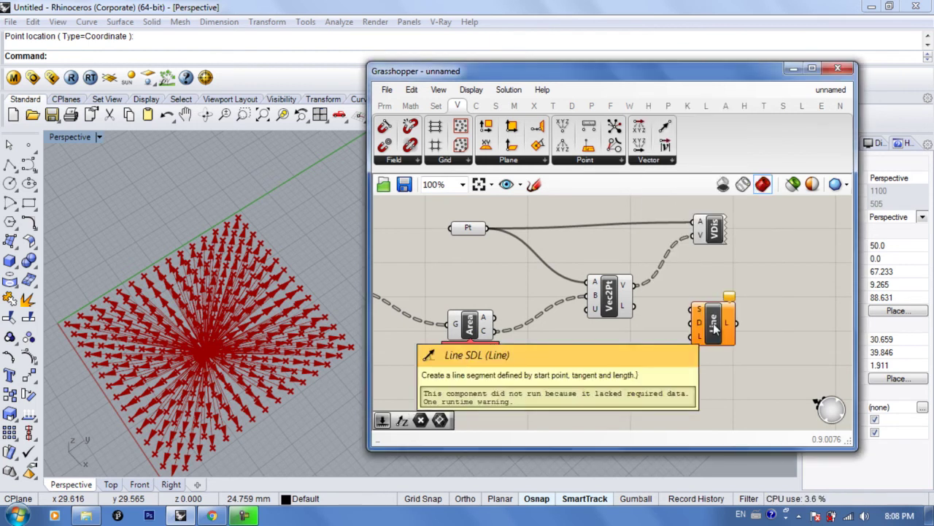
left_click_drag(698, 319, 708, 330)
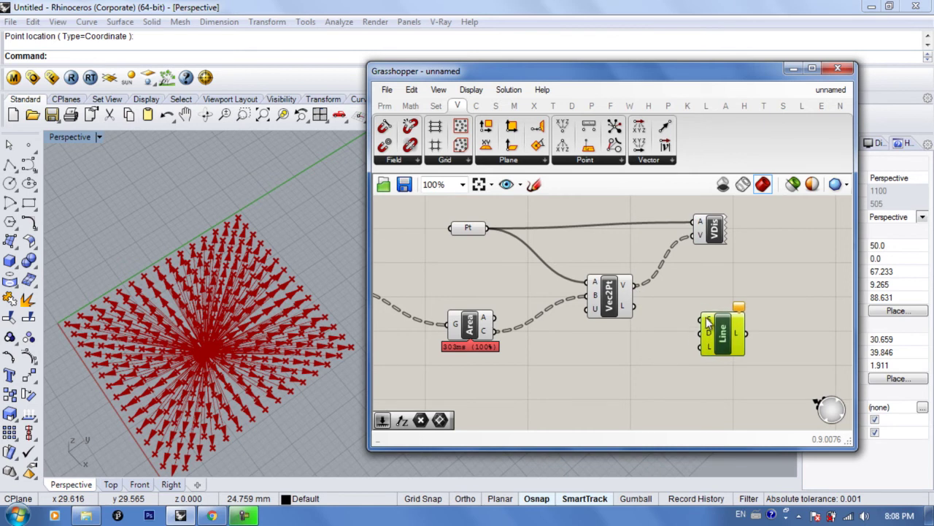
Wire Area's centroid output C to Line SDL's start input S and Vector 2Pt's output V to its direction input D
left_click_drag(518, 328, 705, 320)
scroll(235, 368, "up", 3)
scroll(249, 358, "up", 3)
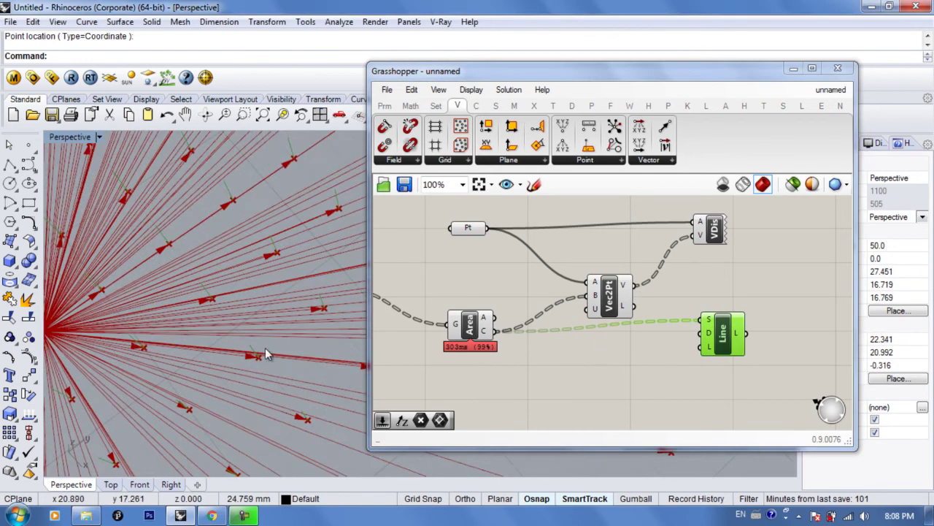
right_click_drag(737, 349, 659, 340)
left_click_drag(644, 326, 674, 351)
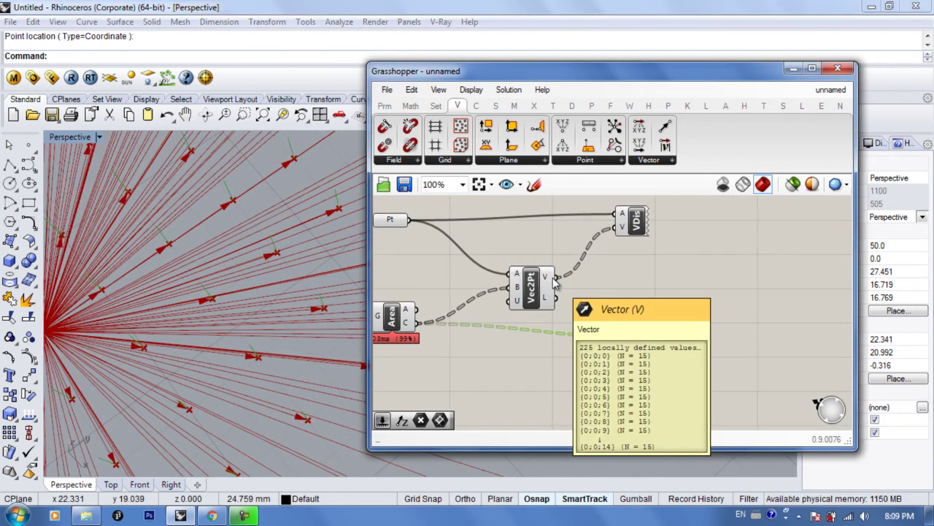
right_click_drag(642, 275, 682, 271)
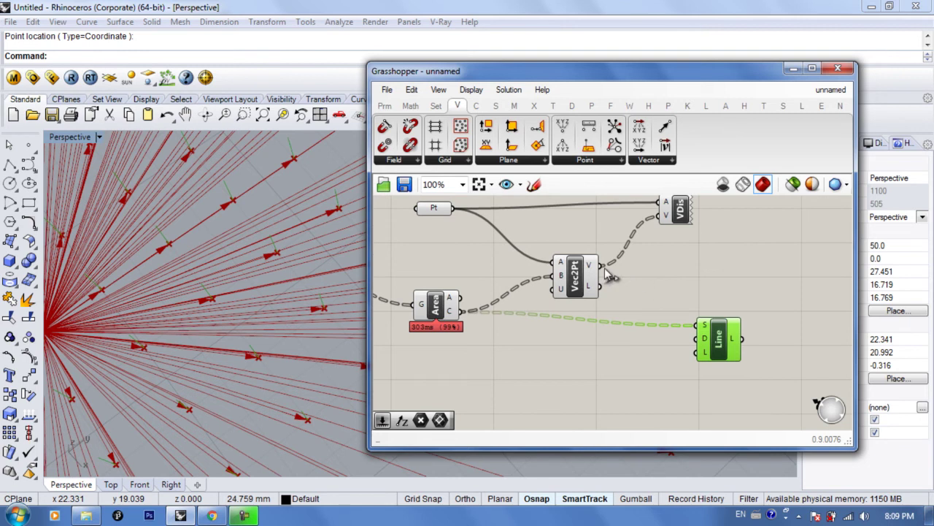
left_click_drag(600, 267, 737, 326)
right_click_drag(218, 320, 250, 357)
mouse_move(732, 322)
left_mouse_down()
mouse_move(733, 308)
mouse_move(724, 317)
left_mouse_up()
Delete the Vector Display component so only the centroid lines are shown
left_click(581, 282)
right_click_drag(681, 225, 683, 247)
left_click(680, 235)
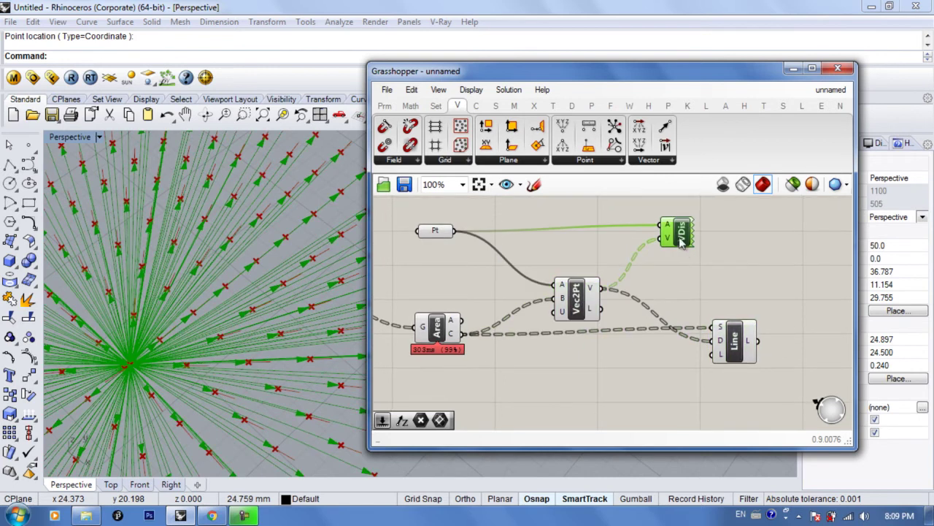
key("Delete")
left_click(261, 340)
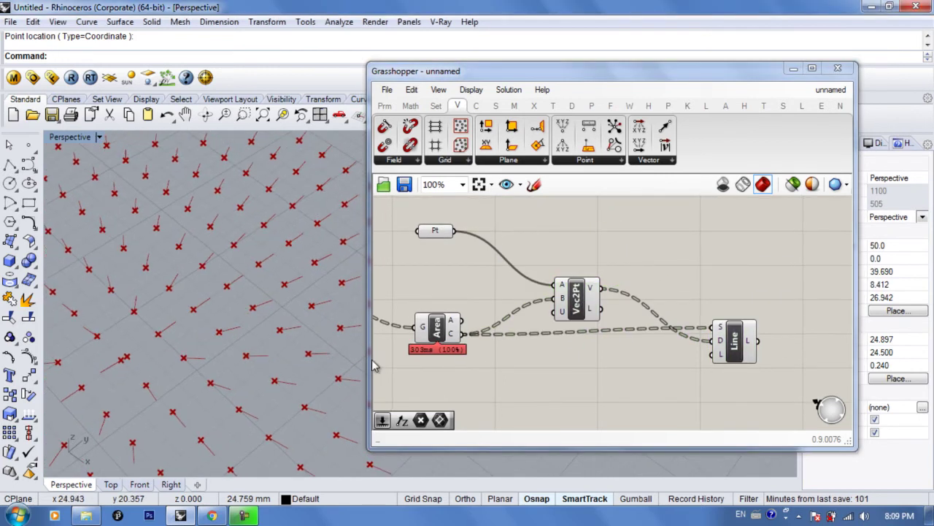
Shift the Line SDL component slightly lower and inspect its start point input and the resulting lines
left_click(715, 343)
mouse_move(732, 343)
left_mouse_down()
mouse_move(730, 354)
mouse_move(726, 345)
left_mouse_up()
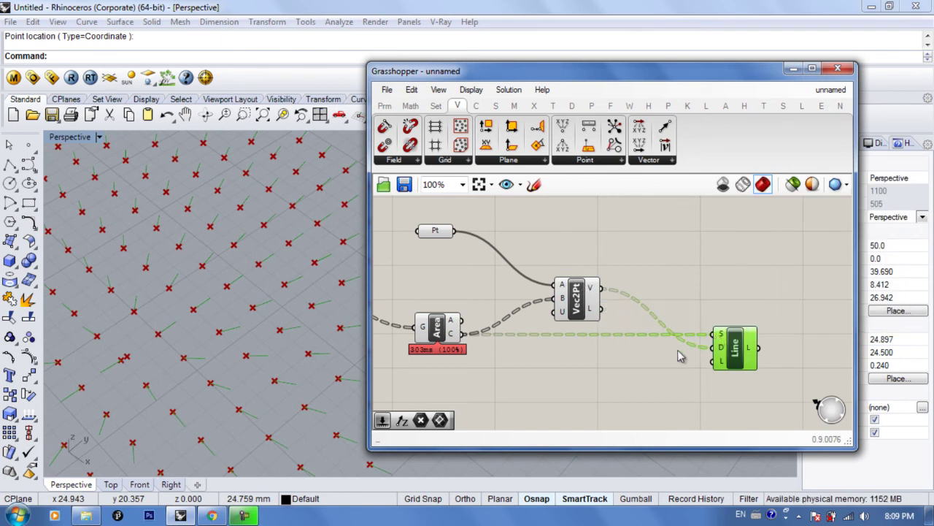
right_click_drag(216, 287, 226, 306)
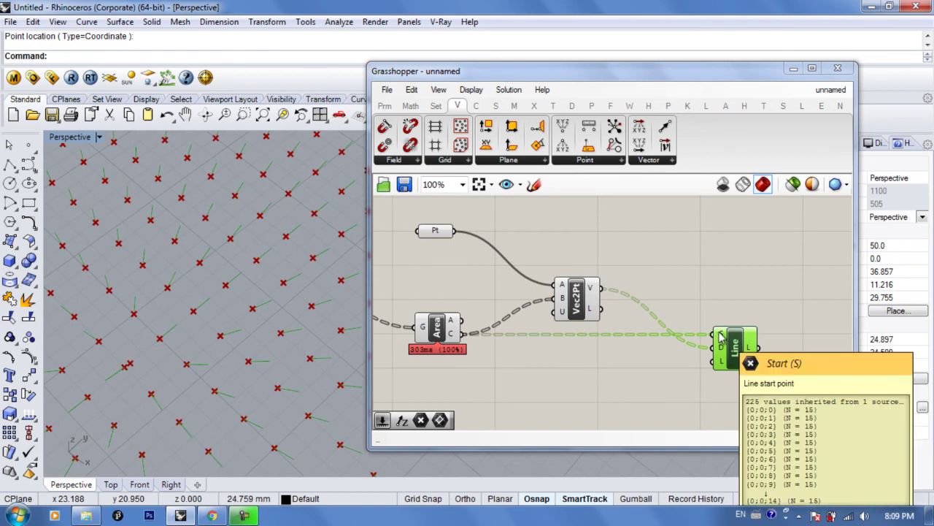
right_click_drag(718, 309, 735, 292)
scroll(534, 308, "down", 1)
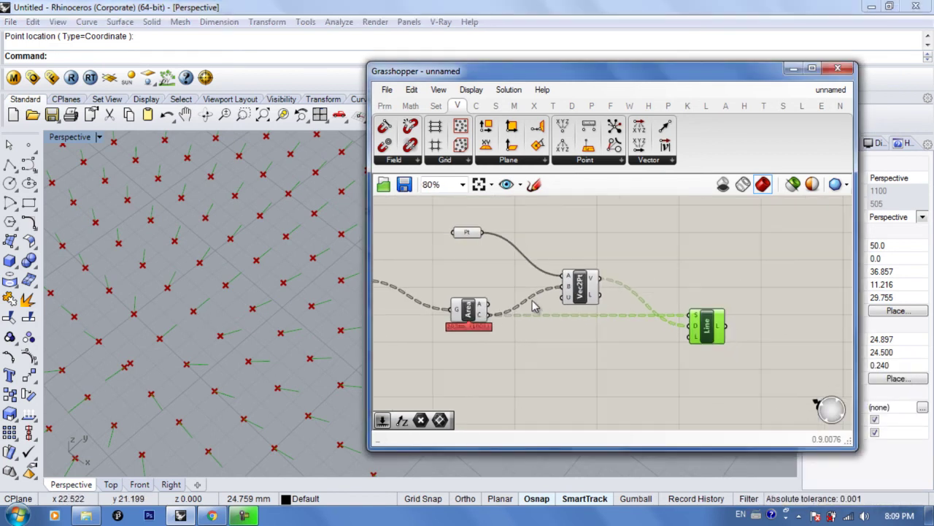
Add a number slider of 15, wire it to Line SDL's length input L, and set it to 5
right_click_drag(523, 285, 486, 250)
double_click(605, 336)
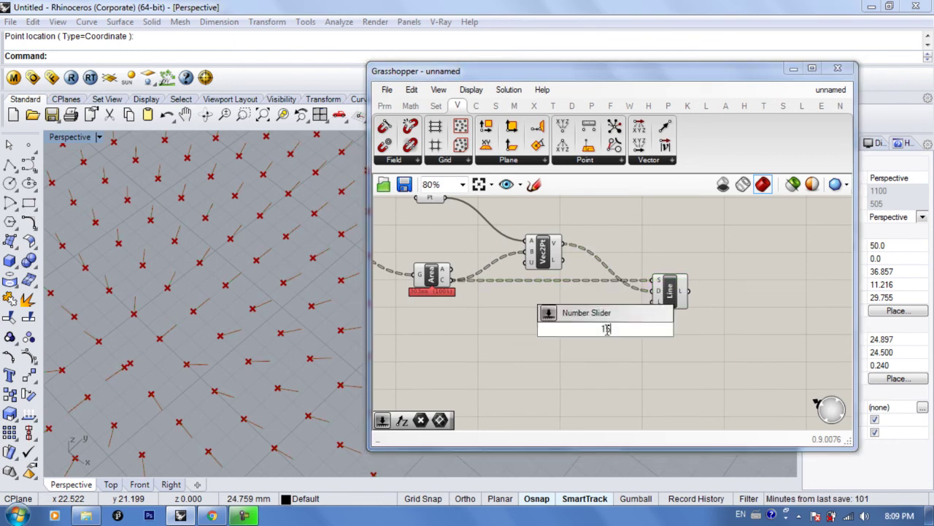
key("Return")
left_click_drag(612, 329, 653, 301)
scroll(236, 354, "down", 3)
scroll(236, 343, "up", 2)
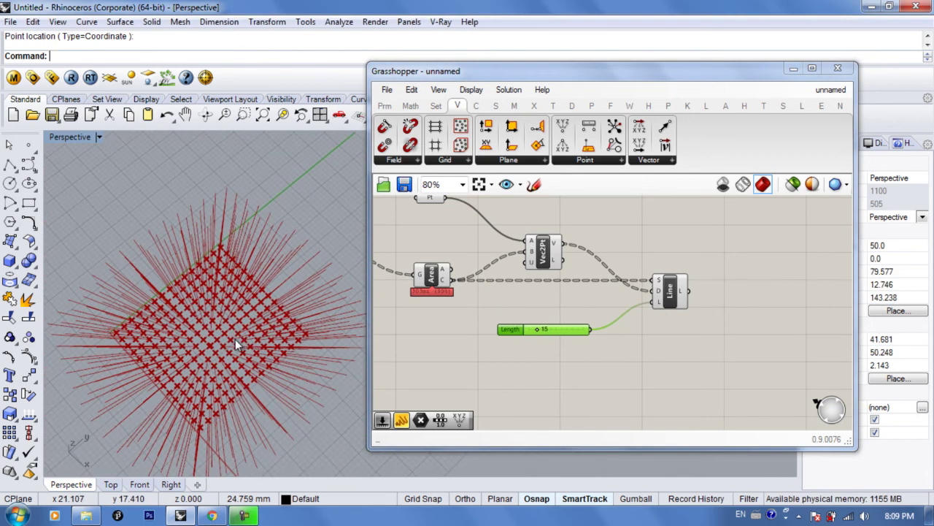
left_click_drag(541, 331, 532, 329)
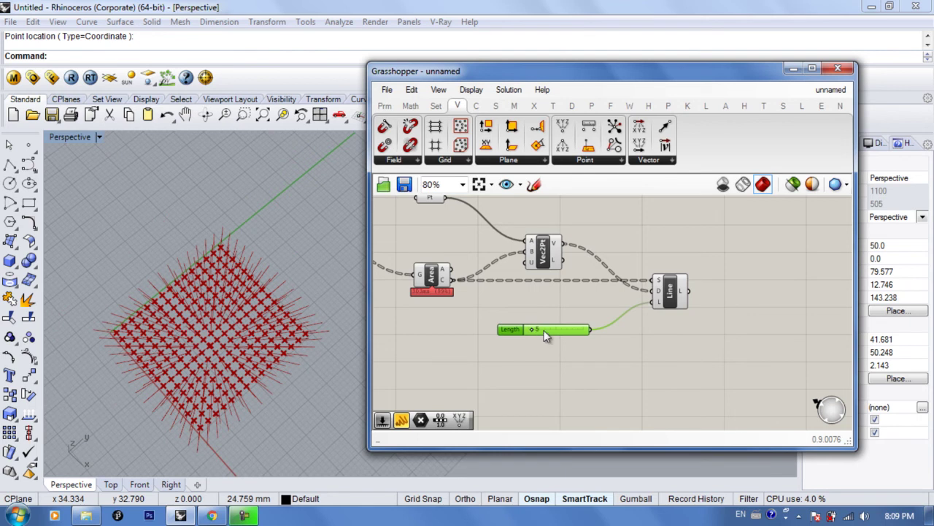
Turn off the Area component's preview to hide the centroid markers
right_click_drag(533, 297, 592, 287)
right_click_drag(524, 269, 639, 289)
left_click(482, 267)
left_click(607, 283)
middle_click(613, 289)
left_click(654, 243)
Move the Point parameter's point slightly within the grid to change where the lines radiate from
right_click_drag(279, 312, 288, 346)
scroll(288, 346, "up", 8)
scroll(287, 346, "down", 4)
right_click_drag(525, 304, 566, 323)
left_click(646, 225)
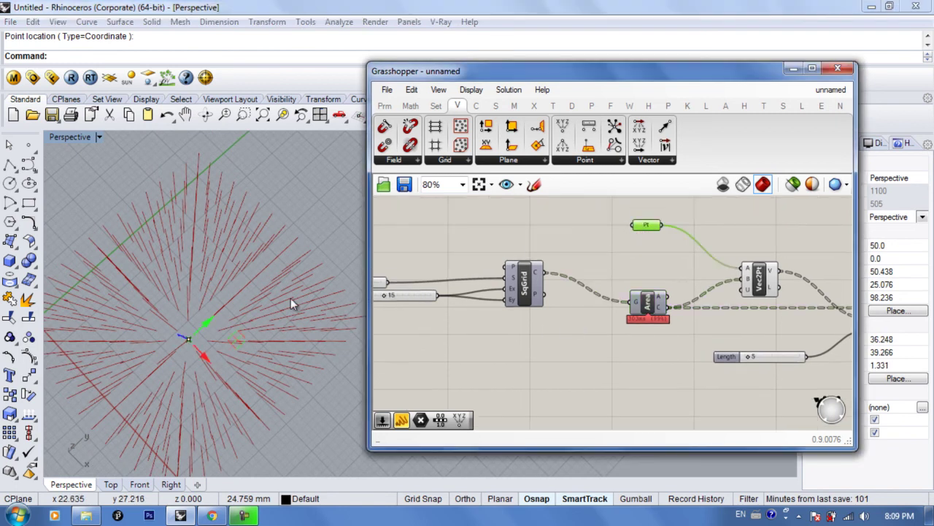
left_click_drag(187, 340, 181, 359)
mouse_move(181, 359)
right_mouse_down()
mouse_move(197, 236)
mouse_move(199, 364)
right_mouse_up()
Add a Pipe component next to Line SDL
right_click_drag(767, 358, 517, 352)
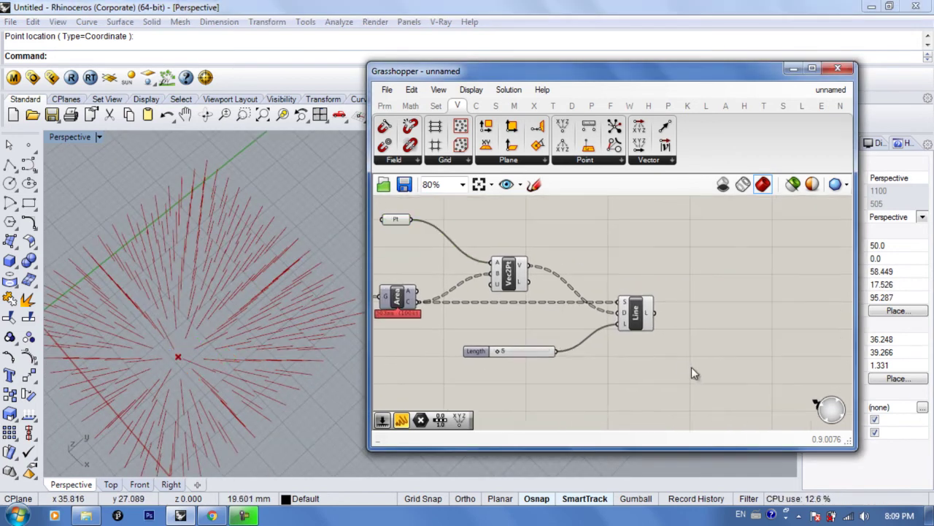
double_click(692, 367)
type("pipe")
key("Return")
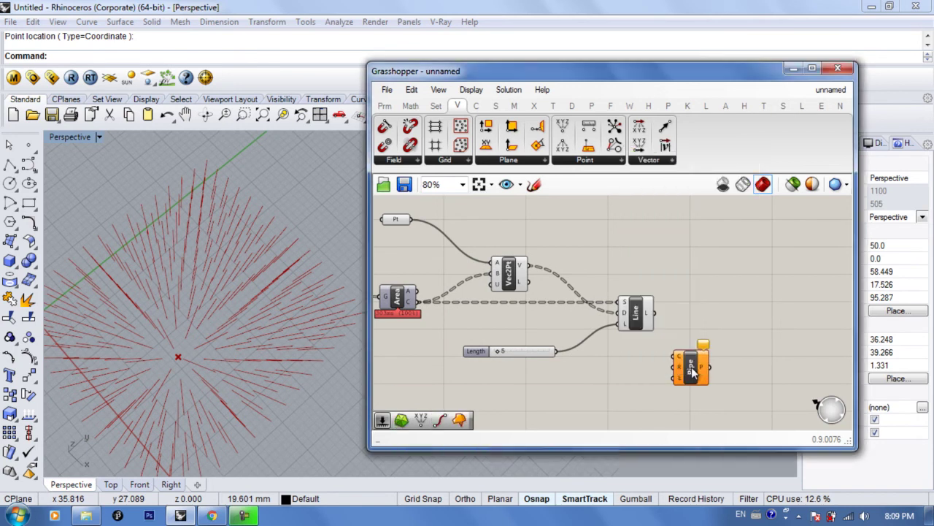
left_click_drag(692, 370, 723, 340)
Add a 0.03 number slider wired to Pipe's radius input R and move the Pipe component farther from Line SDL
double_click(672, 375)
type("0.05")
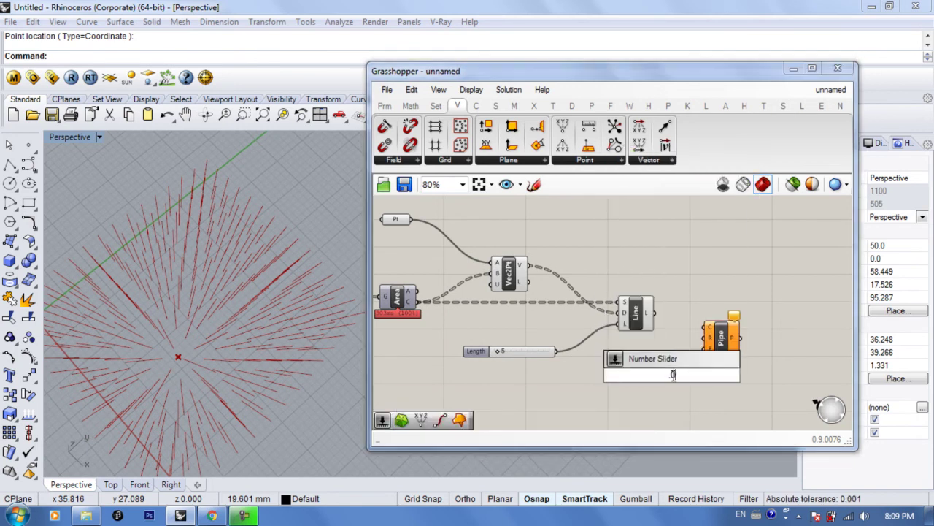
key("Return")
left_click_drag(682, 376, 753, 346)
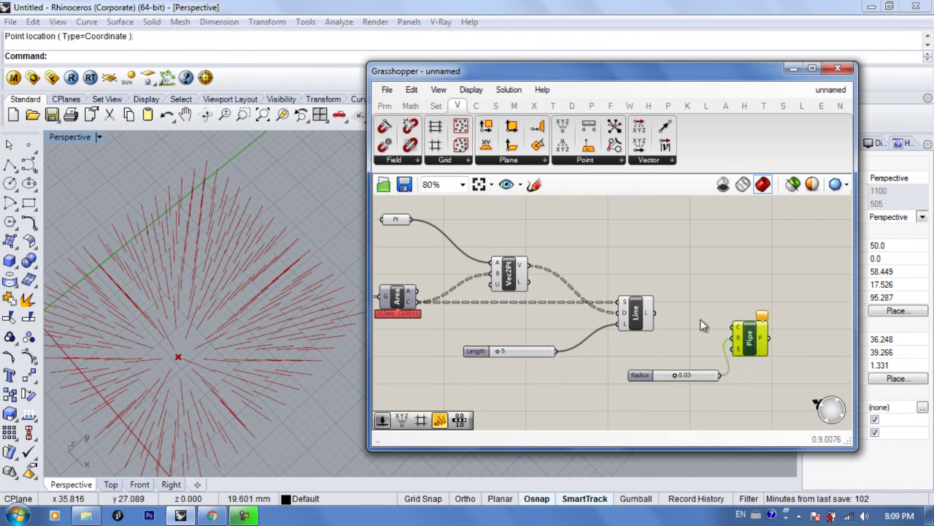
Wire Line SDL's output L to Pipe's curve input C and set the Radius slider to 0.05
left_click_drag(686, 319, 734, 328)
scroll(670, 367, "up", 3)
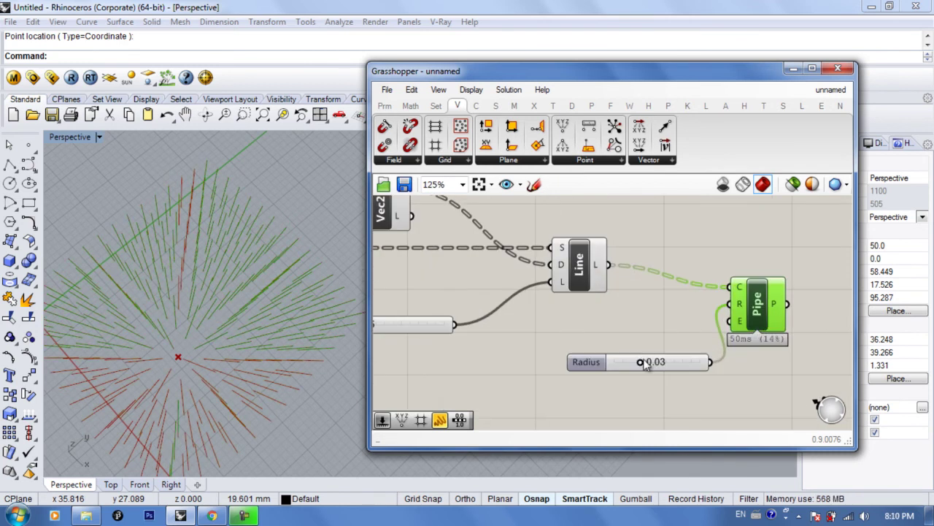
left_click_drag(640, 364, 646, 368)
right_click_drag(759, 387, 679, 363)
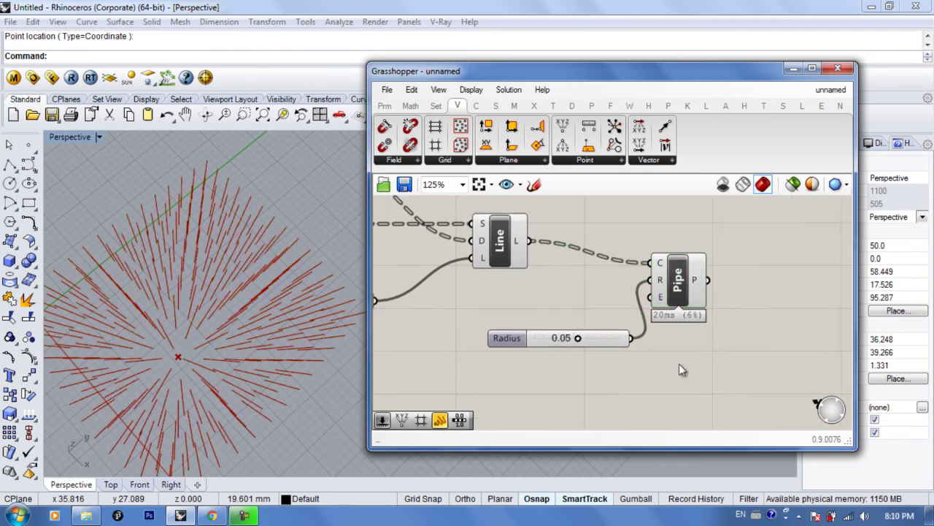
Delete the Radius slider and add a new number slider with the value 0.5 below the Pipe component
left_click(601, 339)
key("Delete")
double_click(590, 354)
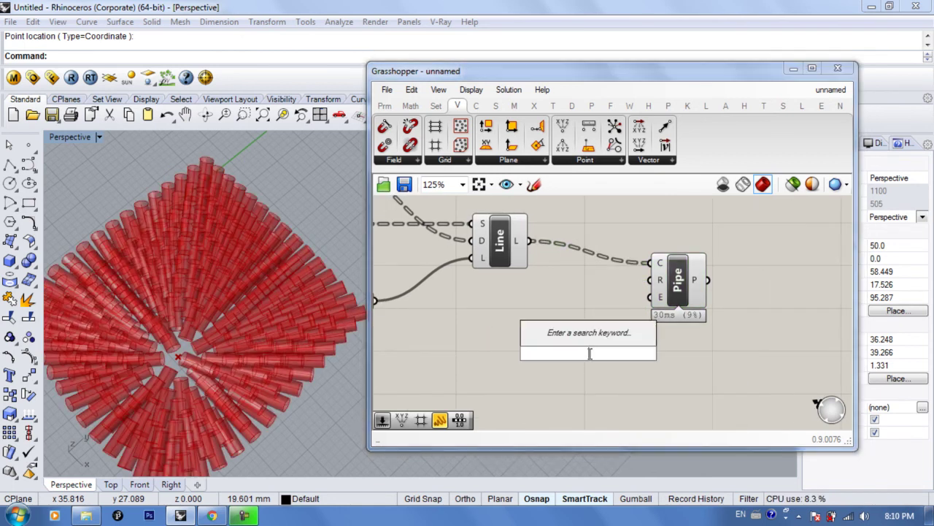
right_click_drag(234, 248, 219, 336)
double_click(599, 333)
type("0.5")
key("Return")
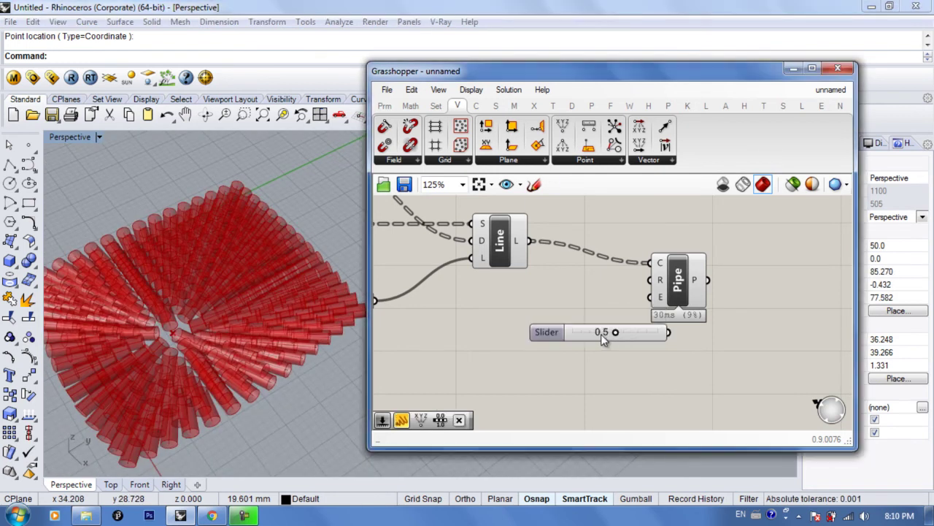
Wire the new slider to Pipe's radius input R and set it to 0.2
left_click_drag(591, 332, 649, 283)
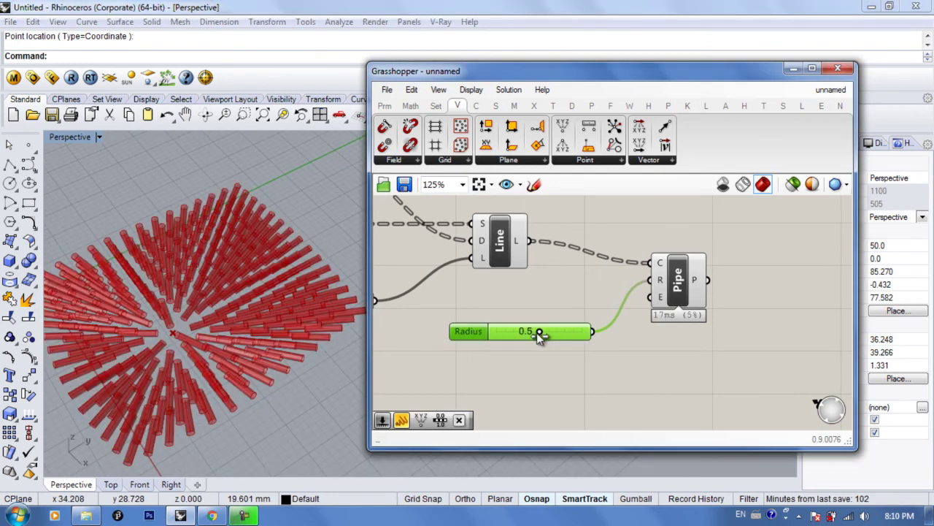
left_click_drag(530, 333, 515, 338)
right_click_drag(243, 340, 226, 386)
scroll(191, 408, "up", 9)
scroll(208, 389, "down", 13)
Select the Point parameter and move its point off-centre within the grid to shift where the pipes radiate from
right_click_drag(489, 279, 652, 285)
scroll(652, 285, "down", 2)
right_click_drag(598, 260, 715, 344)
left_click(543, 255)
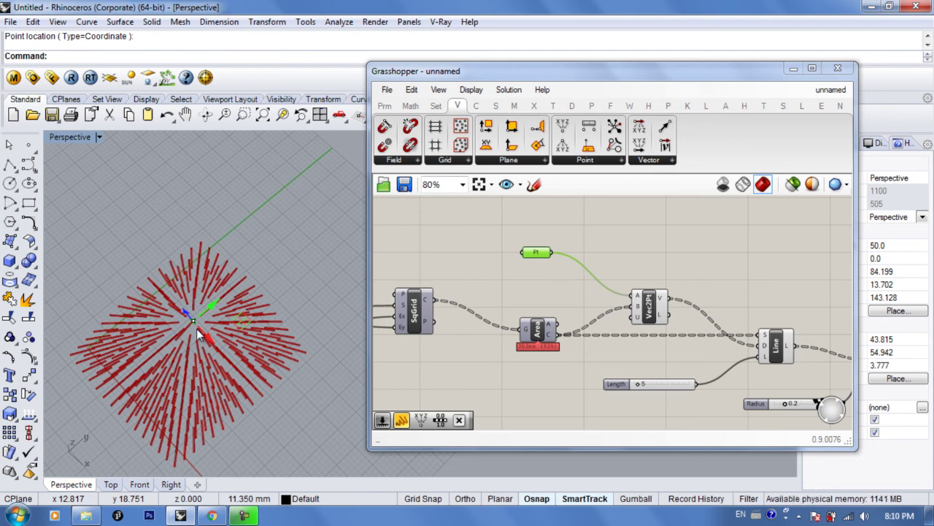
right_click_drag(227, 345, 180, 334)
scroll(194, 295, "up", 7)
scroll(180, 335, "down", 10)
scroll(180, 335, "up", 4)
left_click_drag(180, 327, 143, 311)
right_click_drag(563, 317, 585, 270)
right_click_drag(671, 300, 607, 304)
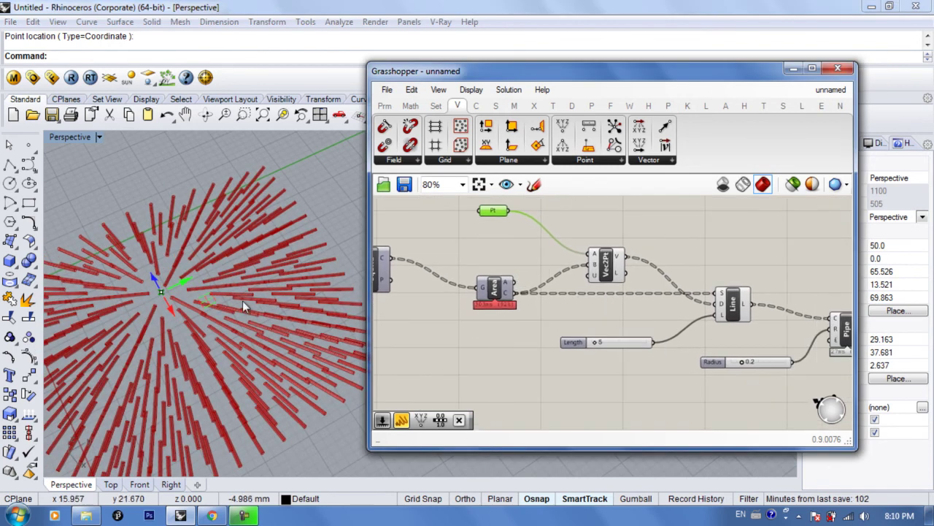
right_click_drag(158, 290, 204, 282)
Examine how the Point and Area components feed Vec2Pt and Line SDL, and compare this with the pipes in the viewport
right_click_drag(550, 317, 504, 300)
scroll(525, 319, "down", 1)
scroll(656, 321, "up", 2)
right_click_drag(656, 321, 686, 348)
mouse_move(529, 255)
left_mouse_down()
mouse_move(543, 246)
mouse_move(524, 246)
left_mouse_up()
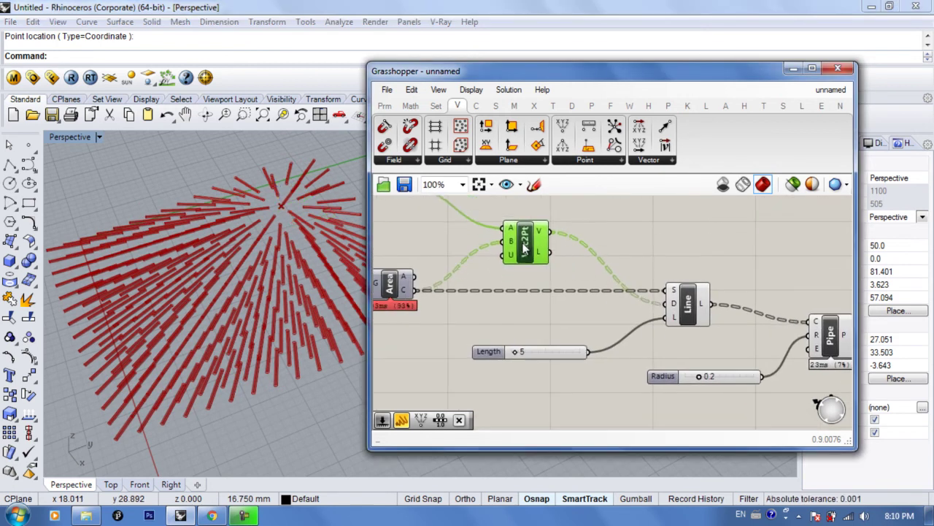
right_click_drag(692, 318, 699, 357)
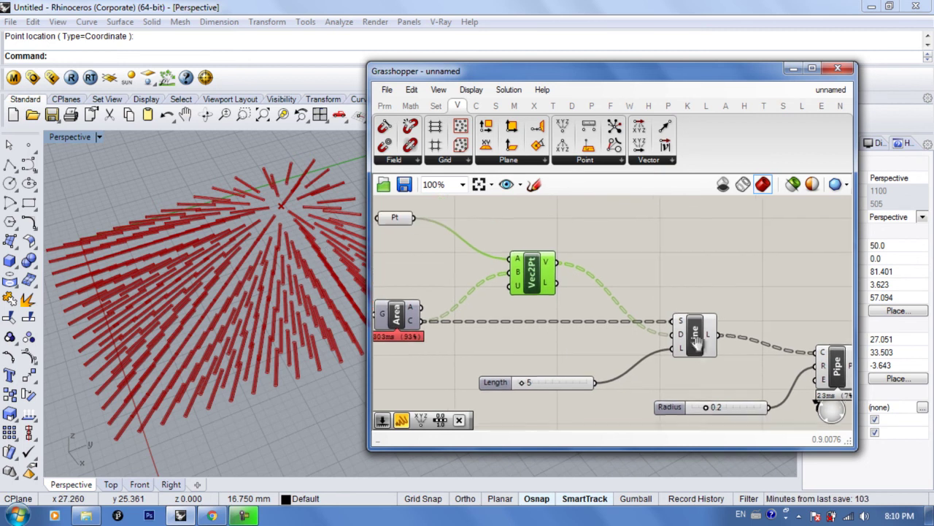
right_click_drag(582, 329, 693, 331)
right_click_drag(262, 233, 263, 260)
scroll(263, 260, "down", 4)
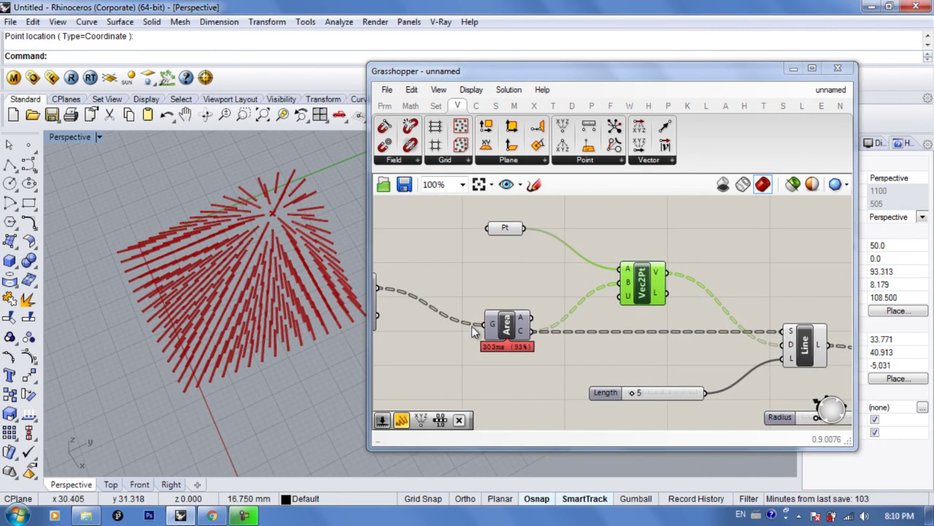
Move the Pipe component slightly closer to Line SDL and bake its pipes into Rhino
right_click_drag(775, 352, 712, 332)
right_click_drag(782, 354, 703, 340)
scroll(705, 340, "down", 2)
scroll(727, 342, "up", 2)
left_click_drag(798, 343, 780, 320)
middle_click(781, 323)
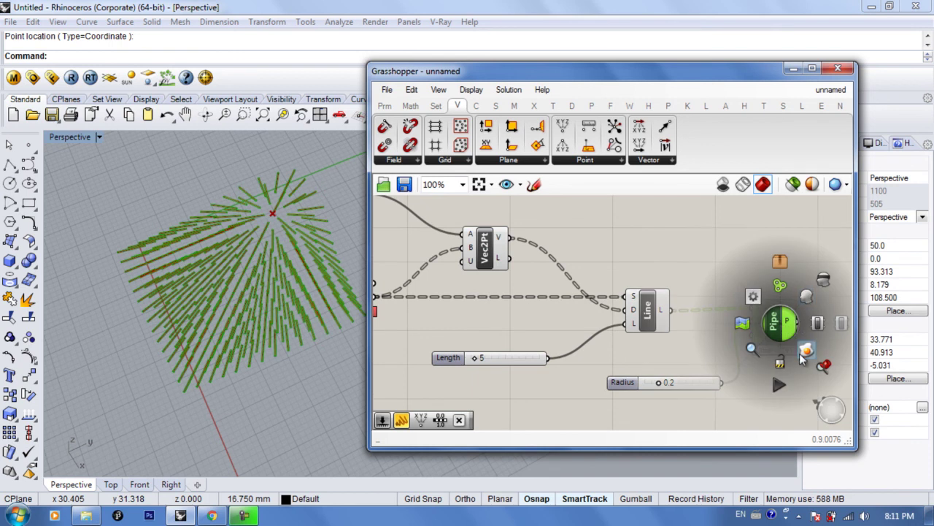
left_click(753, 221)
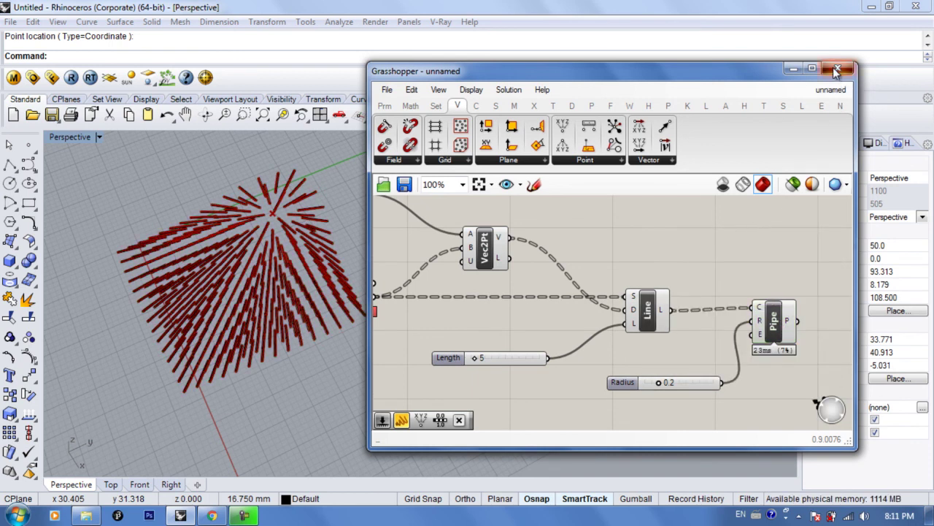
Close the Grasshopper editor and inspect the baked pipes in the Perspective viewport
left_click(835, 69)
scroll(324, 332, "up", 7)
right_click_drag(314, 343, 203, 447)
scroll(319, 344, "down", 4)
left_click(214, 516)
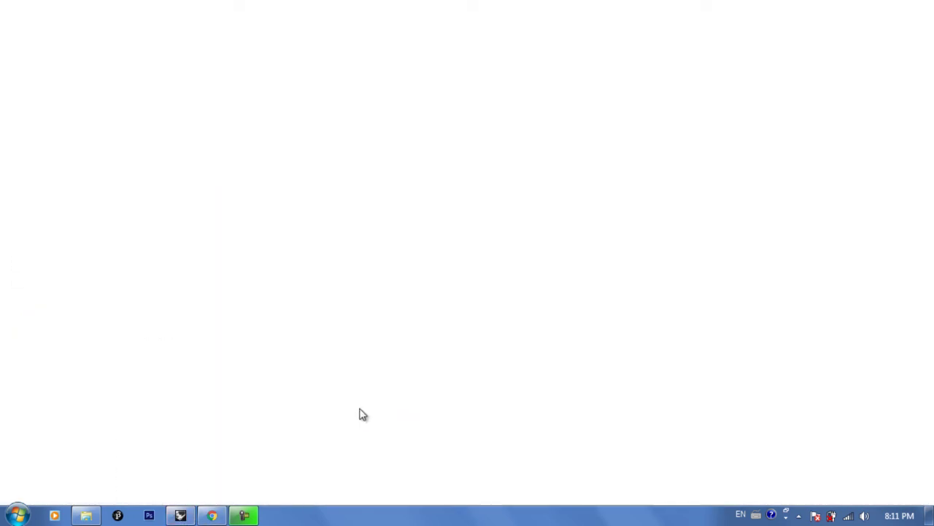
left_click(180, 515)
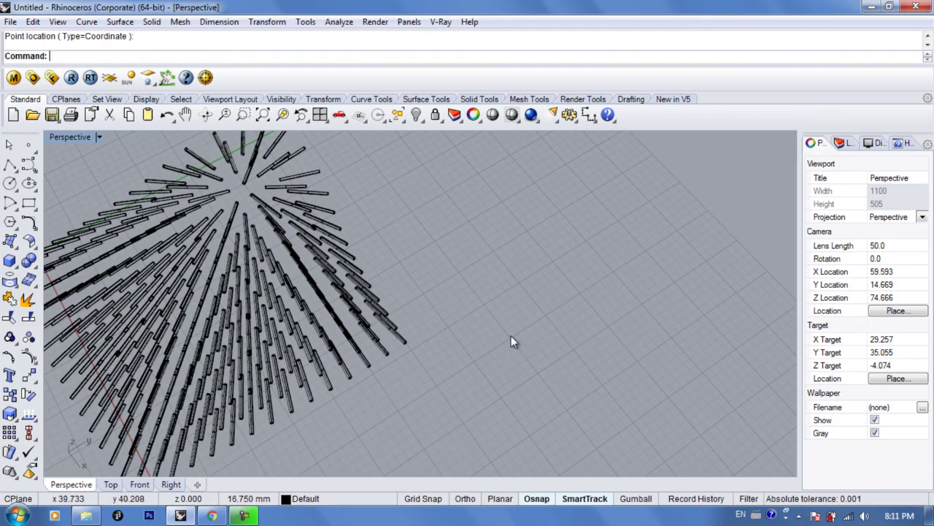
Reopen Grasshopper with the Grasshopper command and bring the definition from Area to Pipe into view
type("Grasshopper")
key("Return")
right_click_drag(237, 264, 254, 301)
right_click_drag(708, 299, 637, 302)
scroll(642, 308, "down", 2)
right_click_drag(689, 340, 699, 324)
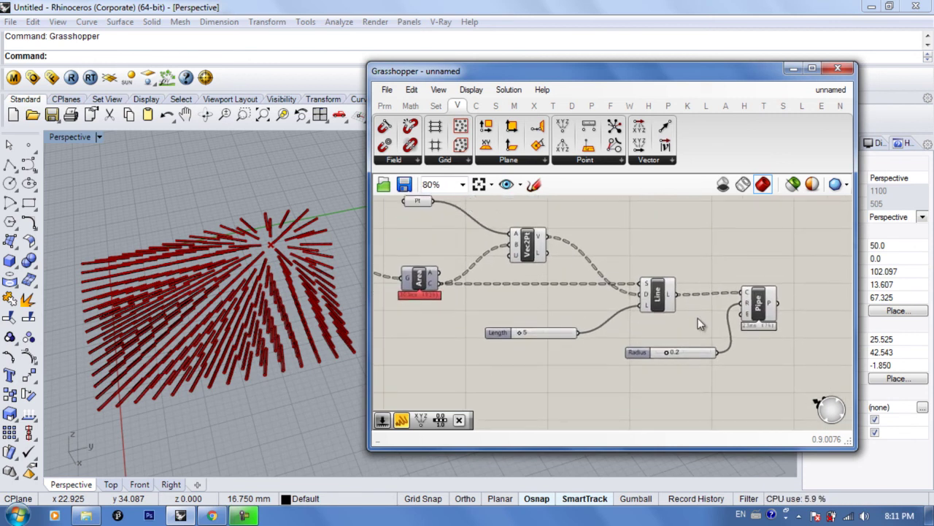